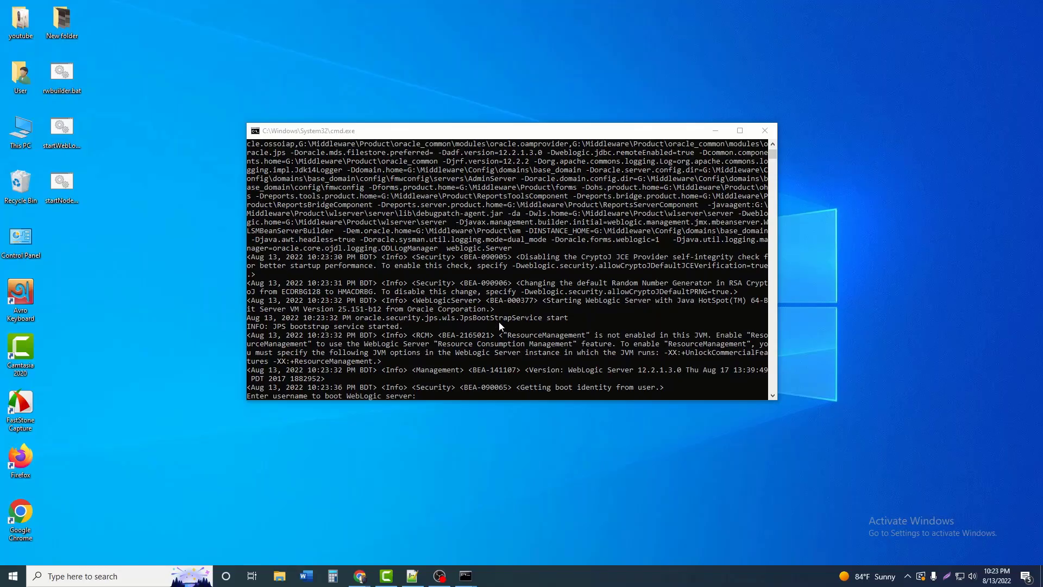
- Enter the WebLogic admin username and password at the server console's boot prompts
{"action": "left_click", "coordinate": [490, 373]}
{"action": "type", "text": "weblogic"}
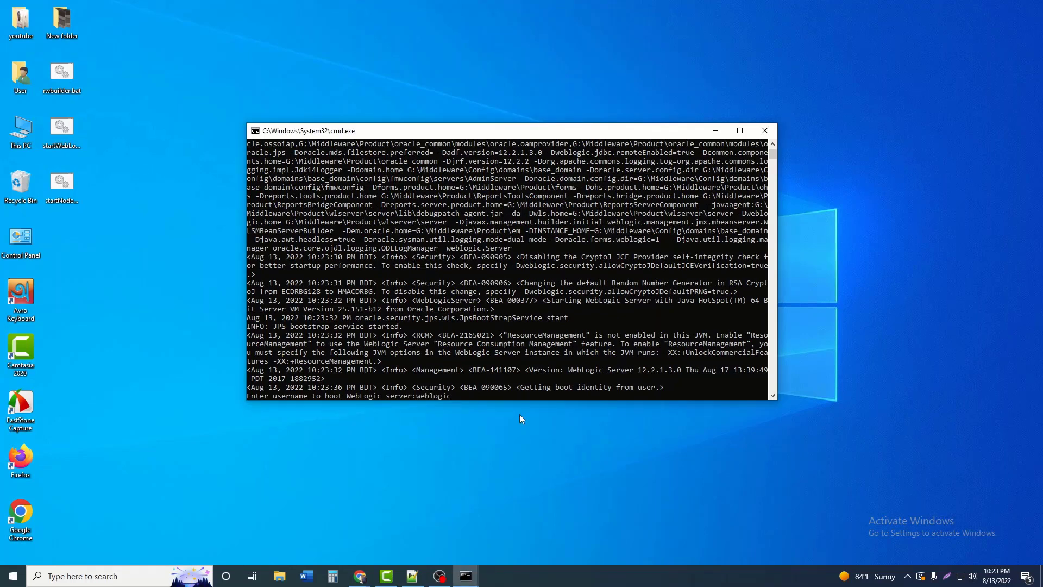
{"action": "key", "text": "Return"}
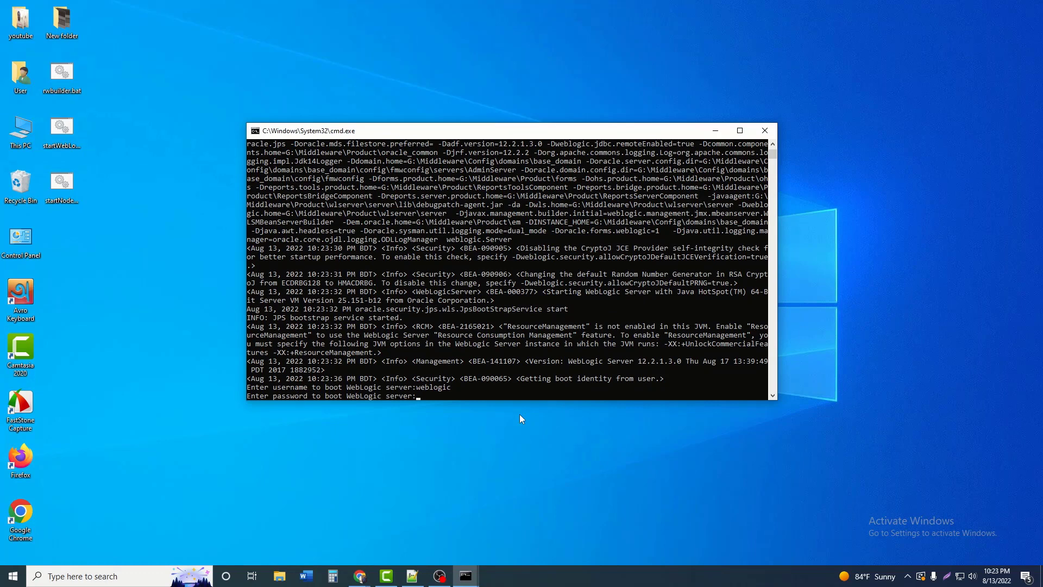
{"action": "key", "text": "Return"}
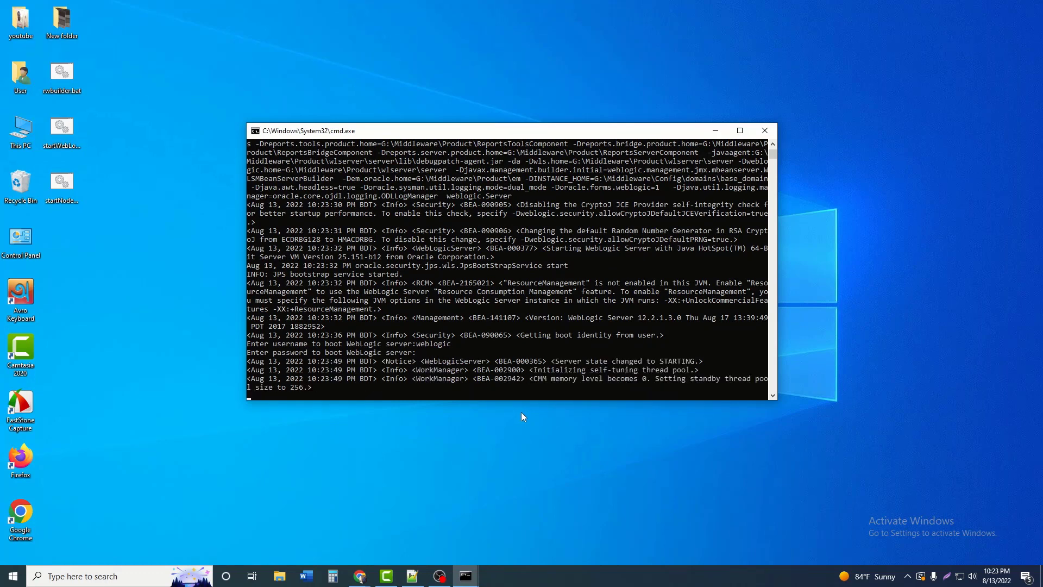
- Run startNodeManager as administrator, then minimize the console to show the desktop
{"action": "right_click", "coordinate": [64, 196]}
{"action": "left_click", "coordinate": [112, 239]}
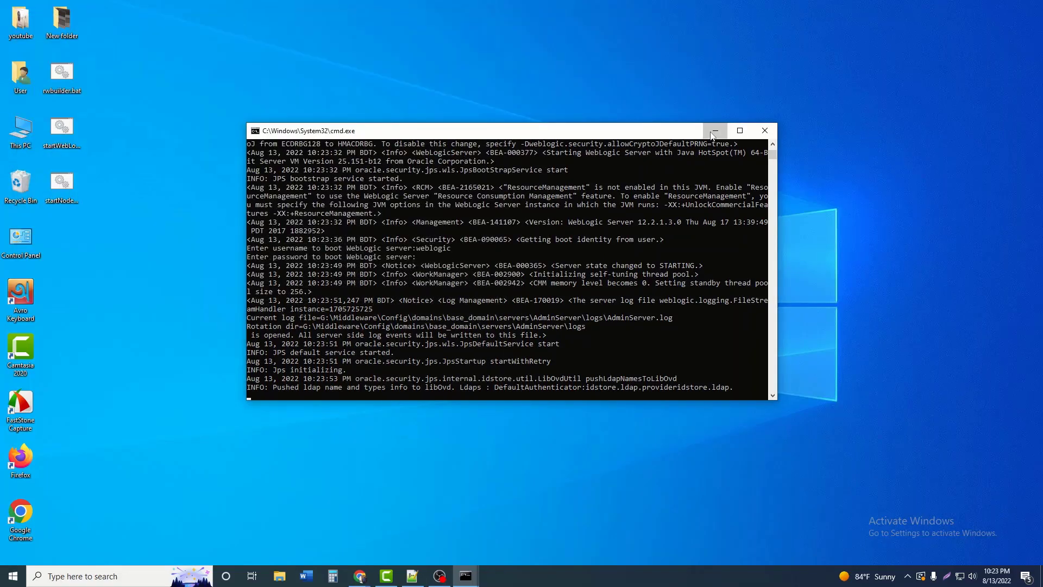
{"action": "right_click", "coordinate": [298, 81]}
{"action": "left_click", "coordinate": [77, 91]}
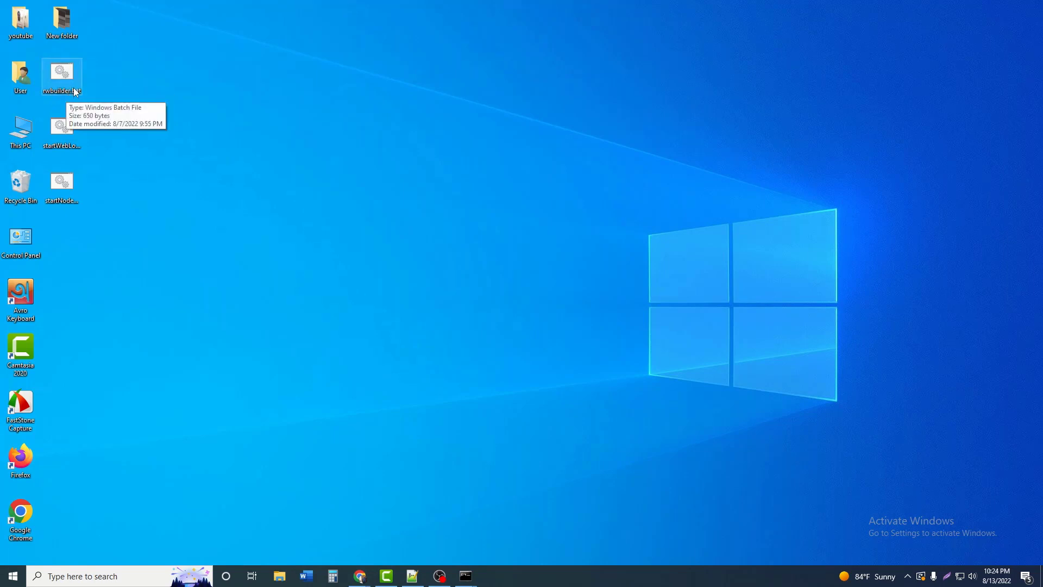
- Dismiss the Welcome dialog, maximize Reports Builder, and create MODULE2 using the Report Wizard
{"action": "right_click", "coordinate": [73, 89]}
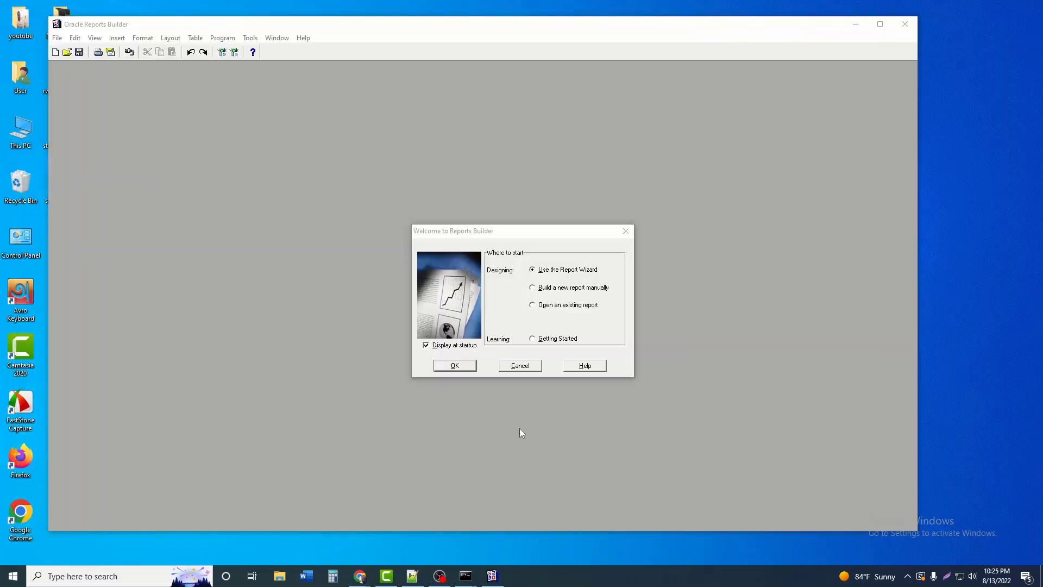
{"action": "left_click", "coordinate": [532, 367]}
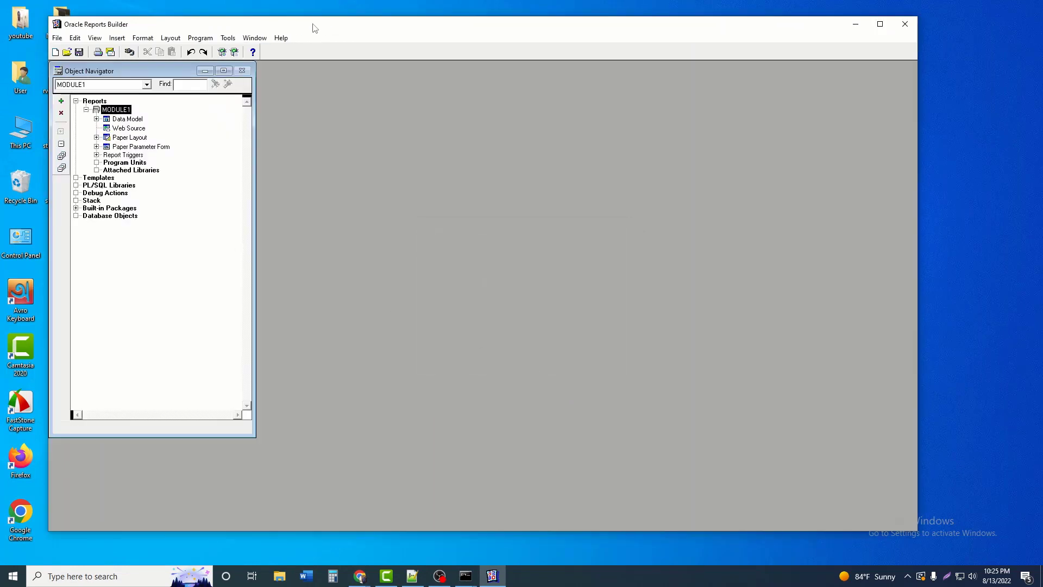
{"action": "double_click", "coordinate": [314, 26]}
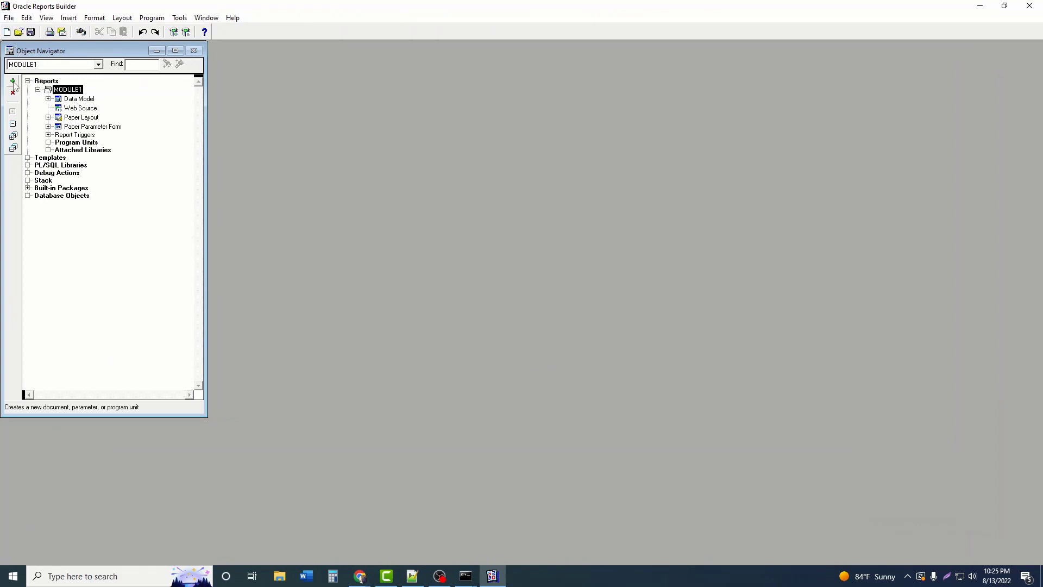
{"action": "left_click", "coordinate": [13, 81]}
{"action": "left_click", "coordinate": [480, 341]}
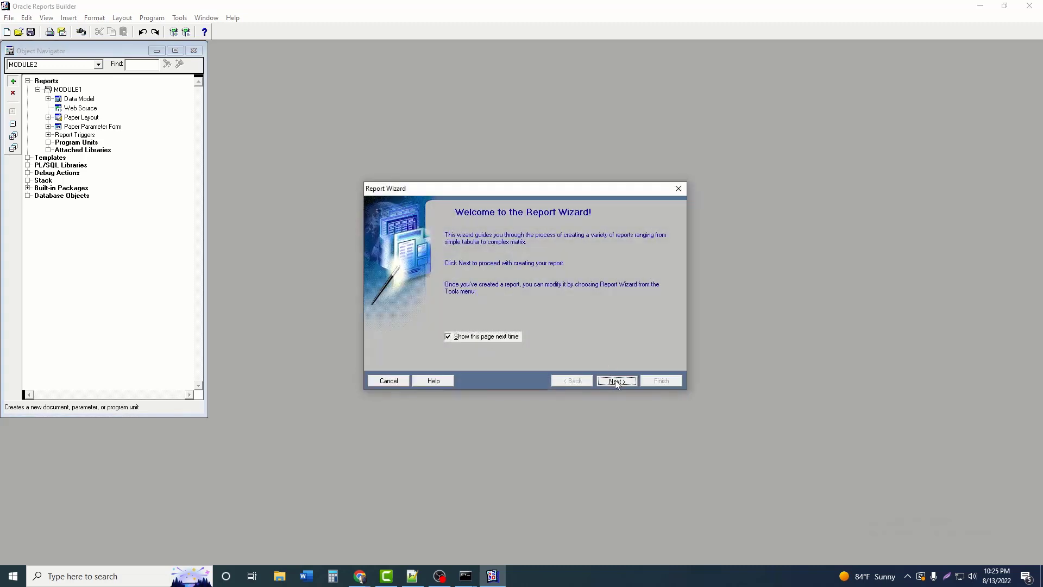
- Accept the default layout and style, and choose SQL Query as the data source
{"action": "left_click", "coordinate": [616, 381]}
{"action": "left_click", "coordinate": [611, 380]}
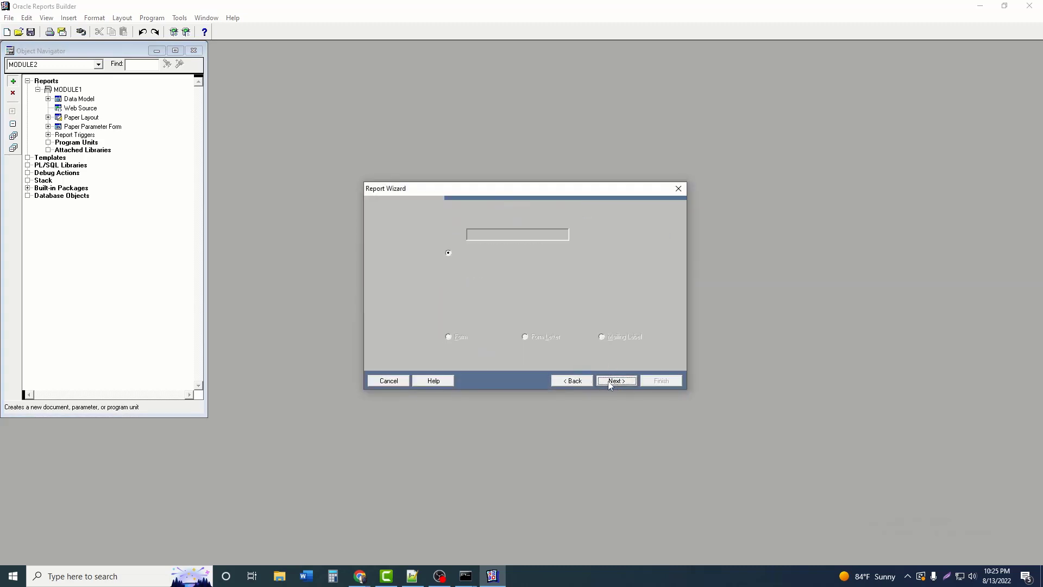
{"action": "left_click", "coordinate": [609, 380]}
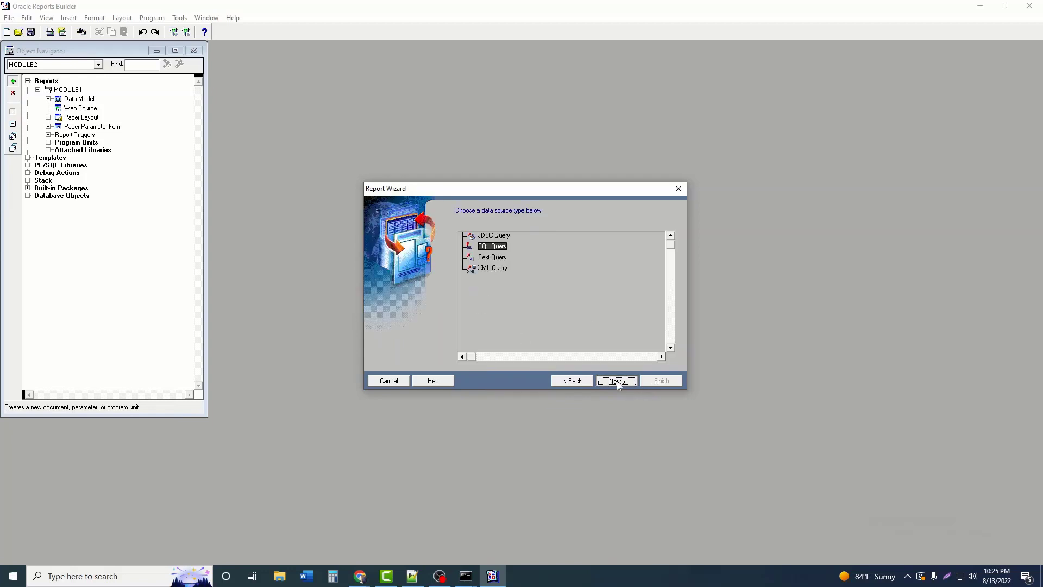
{"action": "left_click", "coordinate": [617, 382]}
- Connect to the mydb database with the database user's login
{"action": "left_click", "coordinate": [467, 336]}
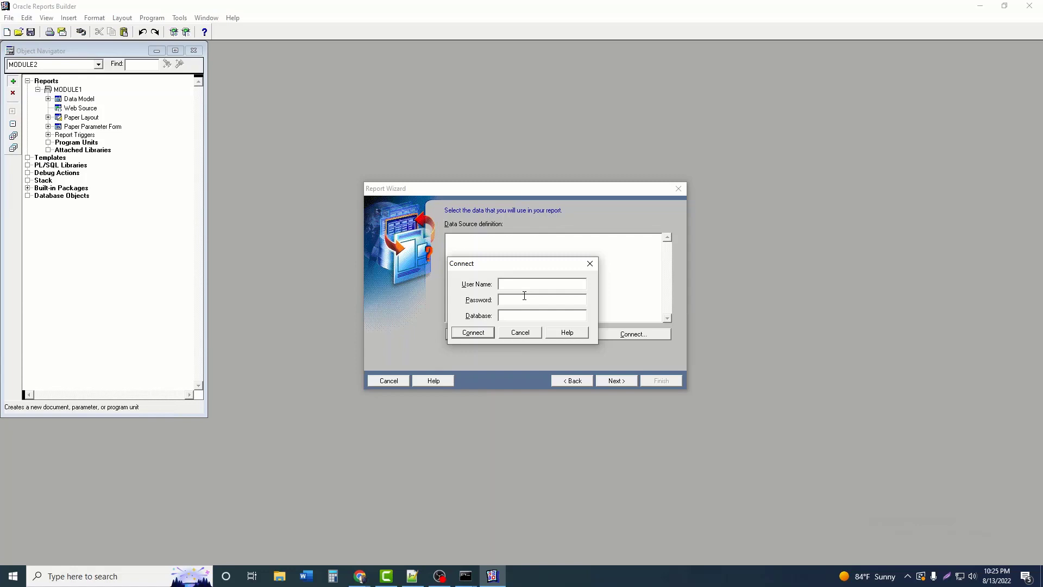
{"action": "type", "text": "pos"}
{"action": "key", "text": "Tab"}
{"action": "type", "text": "mydb"}
{"action": "left_click", "coordinate": [460, 331]}
- Add the EMP table to the query in Query Builder
{"action": "left_click", "coordinate": [481, 334]}
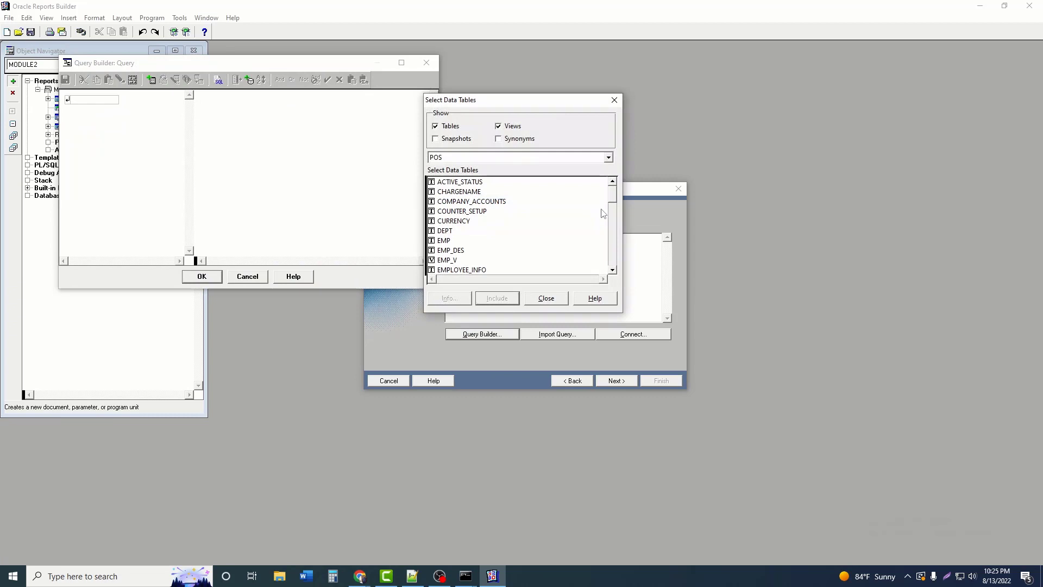
{"action": "left_click", "coordinate": [444, 243]}
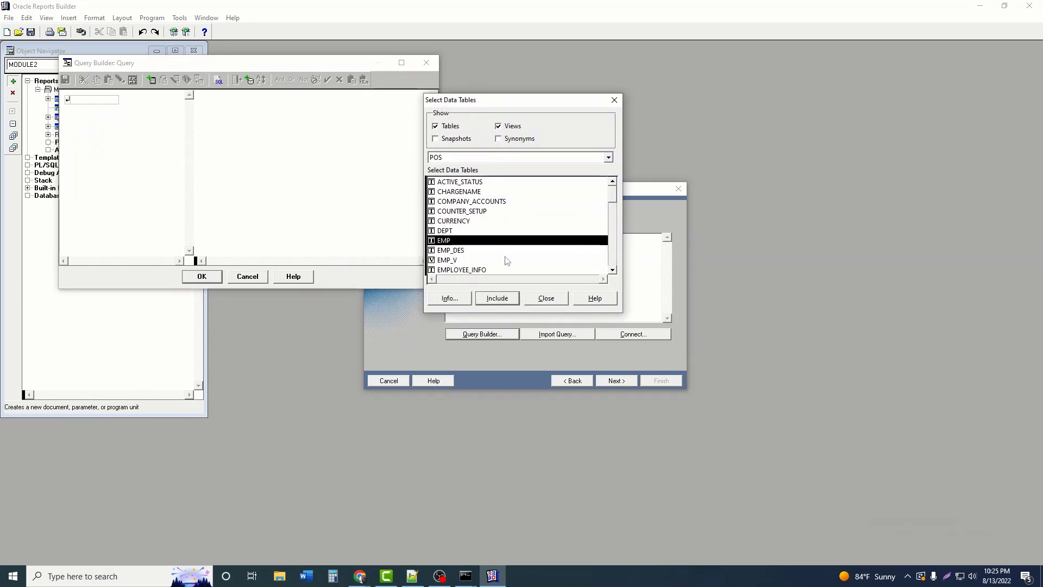
{"action": "left_click", "coordinate": [504, 303]}
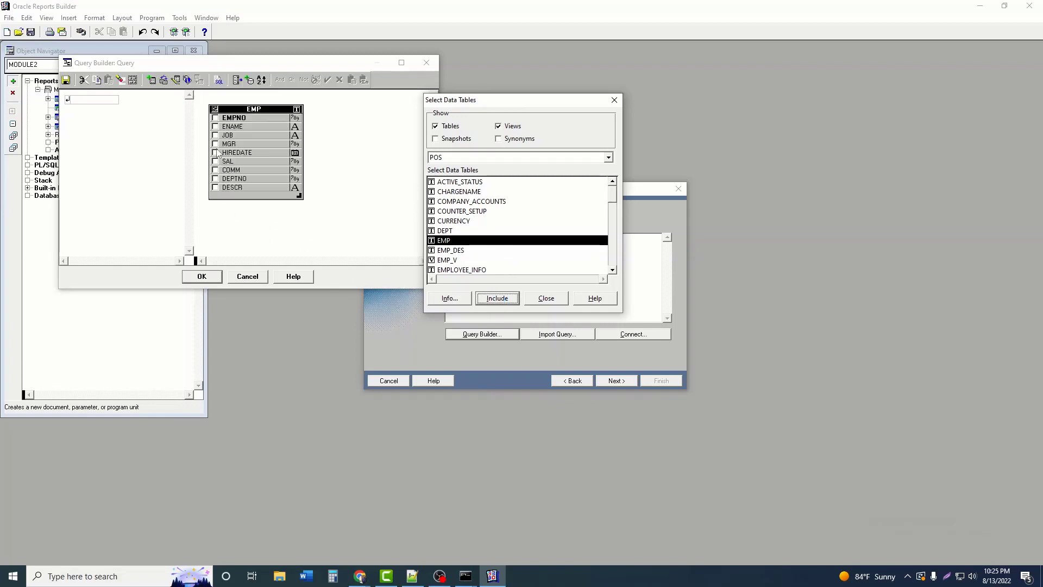
{"action": "left_click", "coordinate": [549, 301]}
- Include all nine EMP columns, EMPNO through DESCR, and accept the query
{"action": "left_click", "coordinate": [215, 118]}
{"action": "left_click", "coordinate": [215, 126]}
{"action": "left_click", "coordinate": [215, 136]}
{"action": "left_click", "coordinate": [215, 144]}
{"action": "left_click", "coordinate": [215, 153]}
{"action": "left_click", "coordinate": [215, 161]}
{"action": "left_click", "coordinate": [216, 170]}
{"action": "left_click", "coordinate": [215, 179]}
{"action": "left_click", "coordinate": [215, 187]}
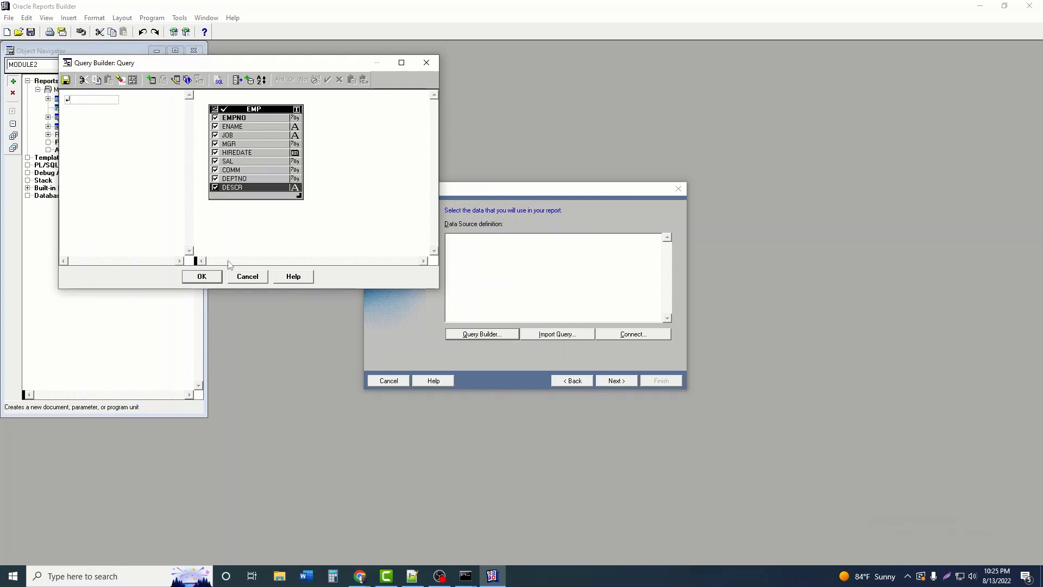
{"action": "left_click", "coordinate": [201, 276]}
{"action": "left_click", "coordinate": [613, 383]}
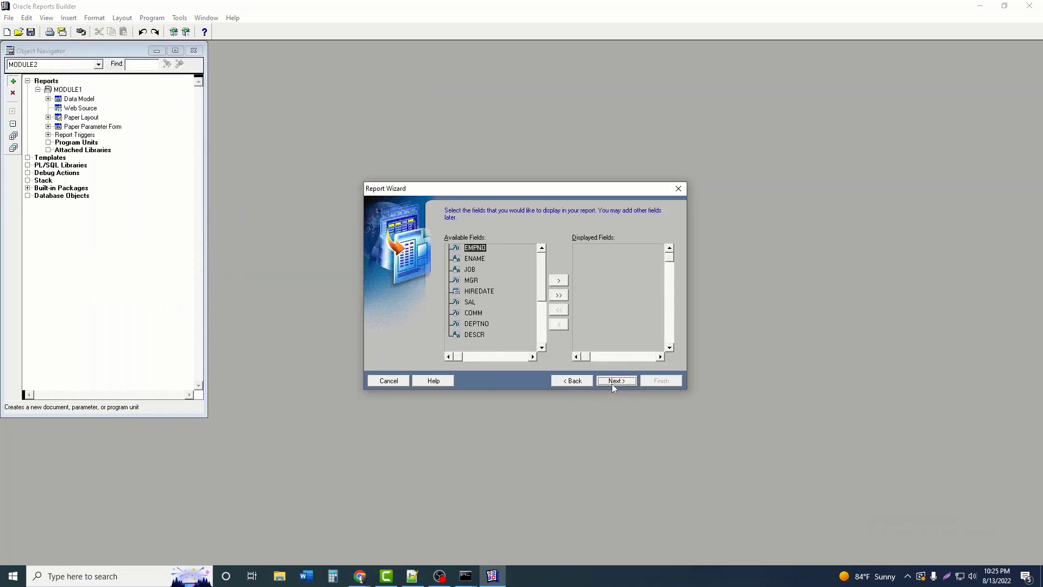
- Display all EMP fields, keep default totals, labels and template, and finish the report
{"action": "left_click", "coordinate": [558, 295]}
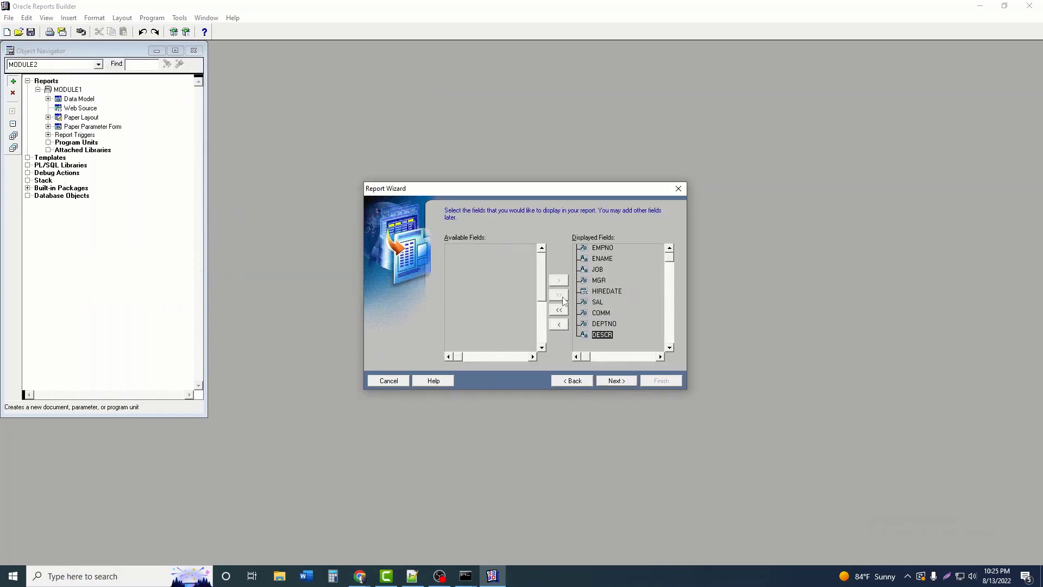
{"action": "left_click", "coordinate": [615, 381]}
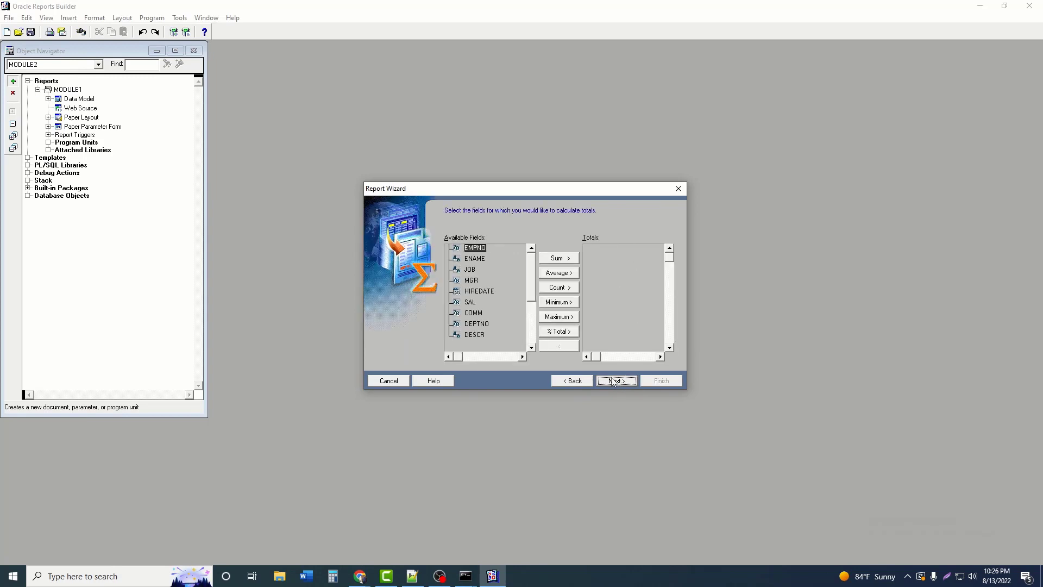
{"action": "left_click", "coordinate": [616, 381]}
{"action": "left_click", "coordinate": [616, 381]}
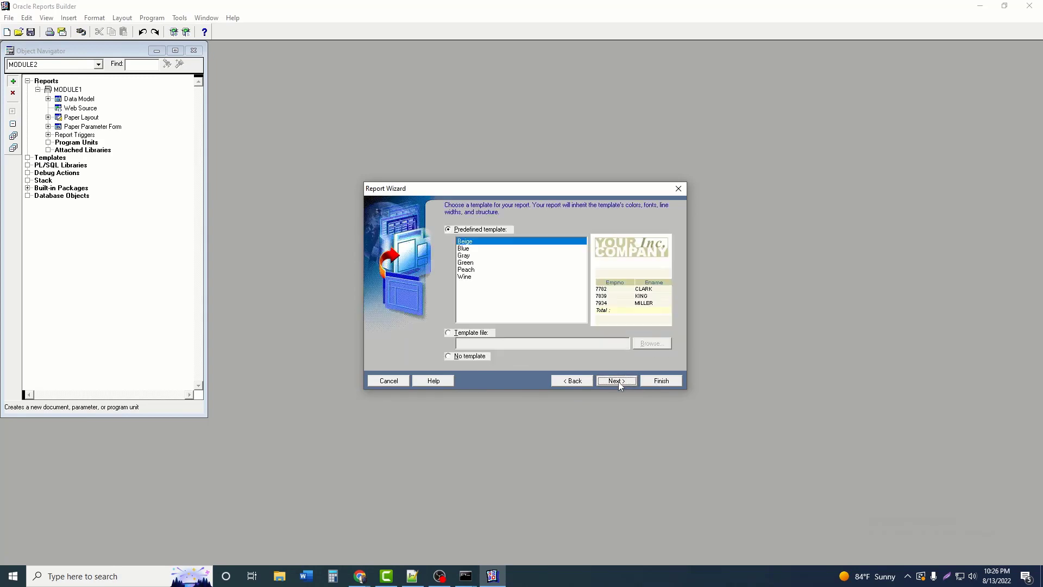
{"action": "left_click", "coordinate": [617, 382]}
{"action": "left_click", "coordinate": [669, 380]}
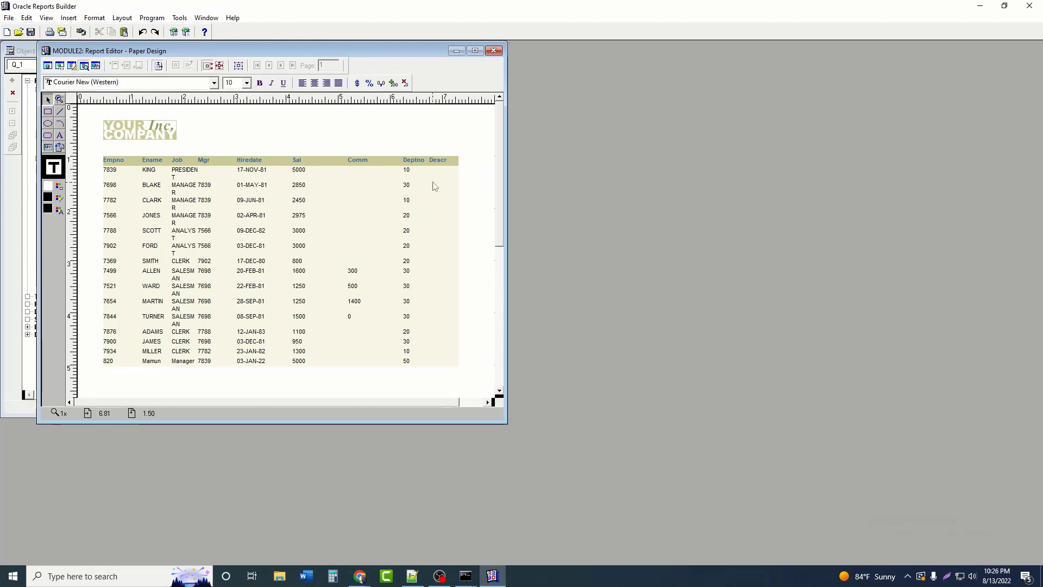
{"action": "left_click", "coordinate": [8, 18]}
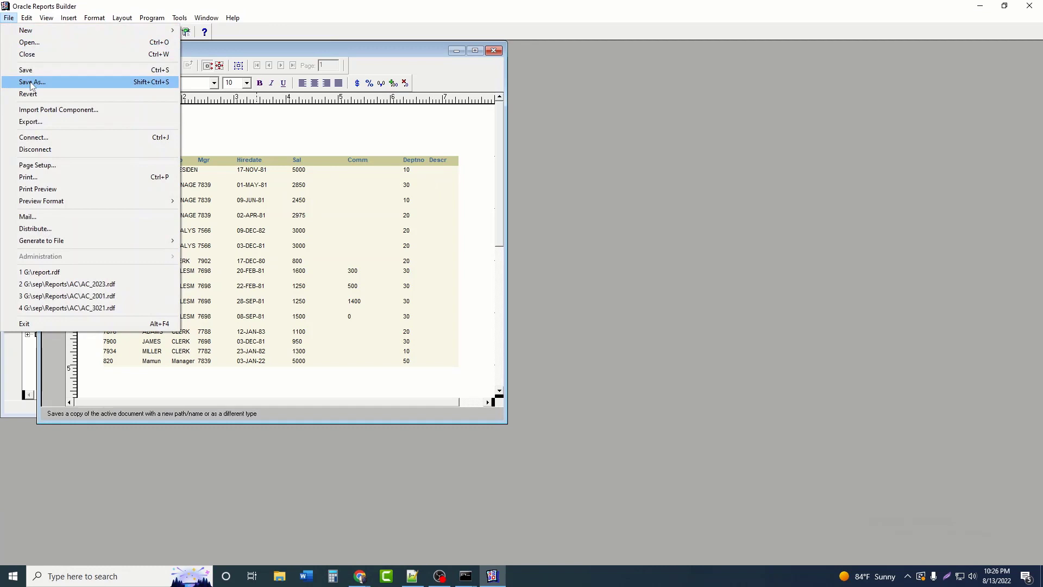
- Save the report as Reports Binary file emp.rdf on Local Disk (C:)
{"action": "left_click", "coordinate": [27, 82]}
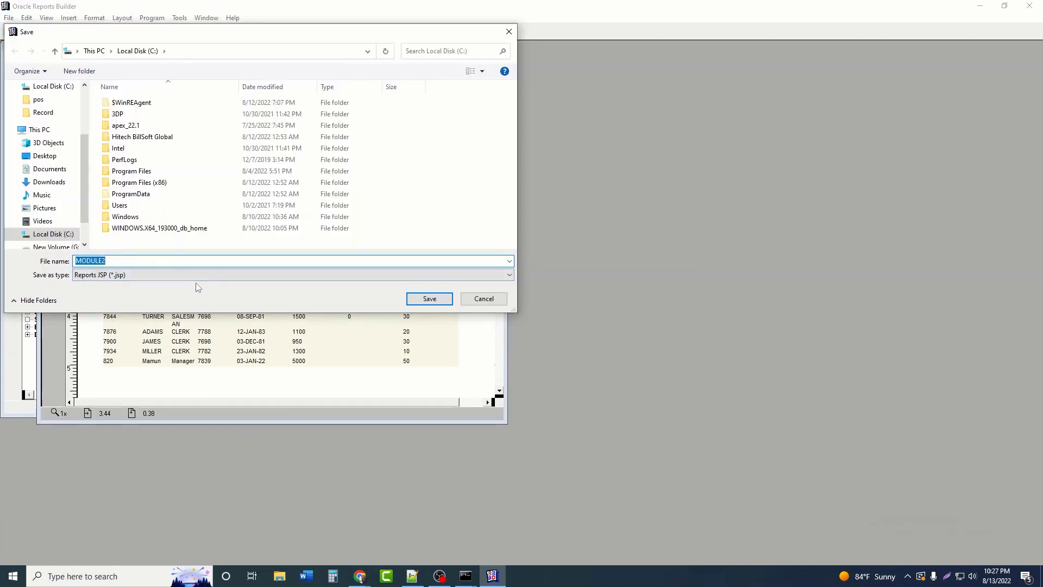
{"action": "left_click", "coordinate": [121, 277]}
{"action": "left_click", "coordinate": [121, 278]}
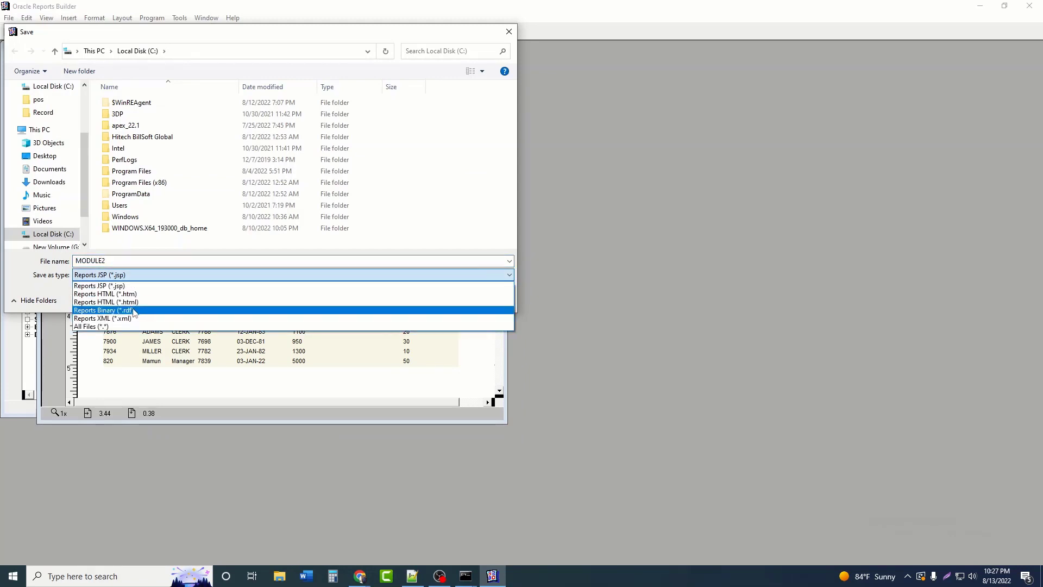
{"action": "left_click", "coordinate": [134, 313]}
{"action": "left_click", "coordinate": [127, 261]}
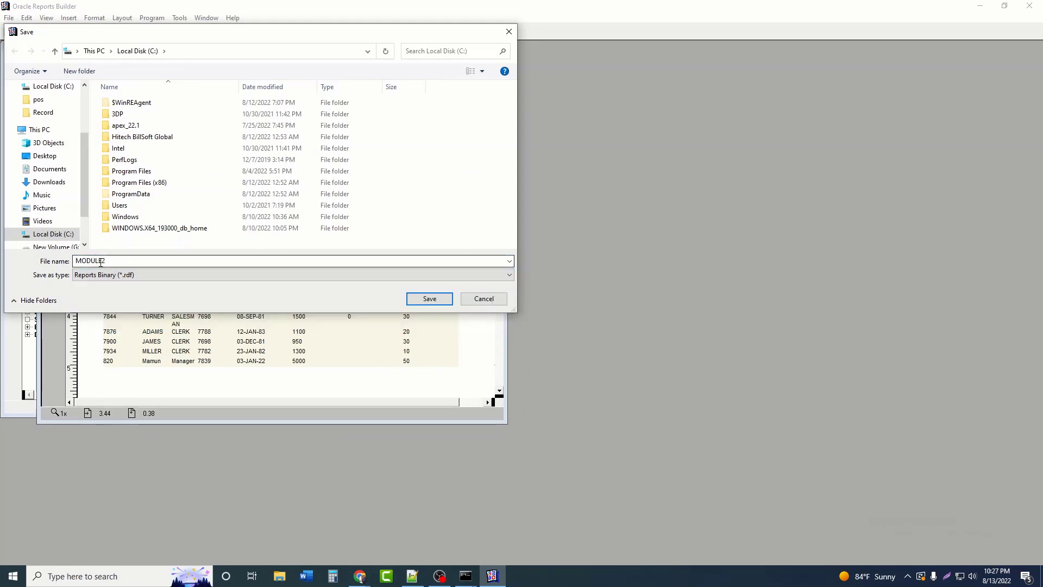
{"action": "key", "text": "ctrl+a"}
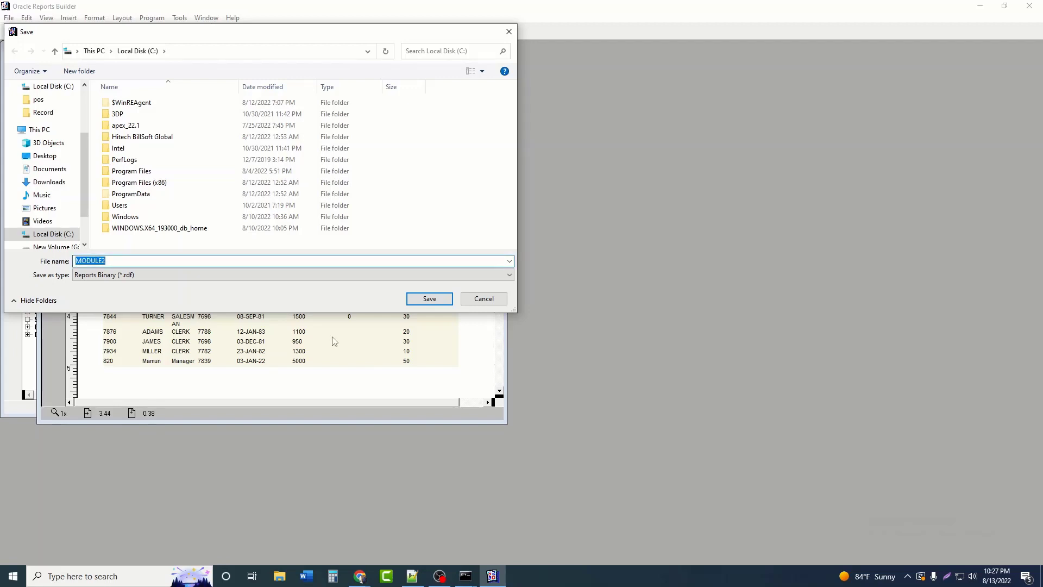
{"action": "type", "text": "emp"}
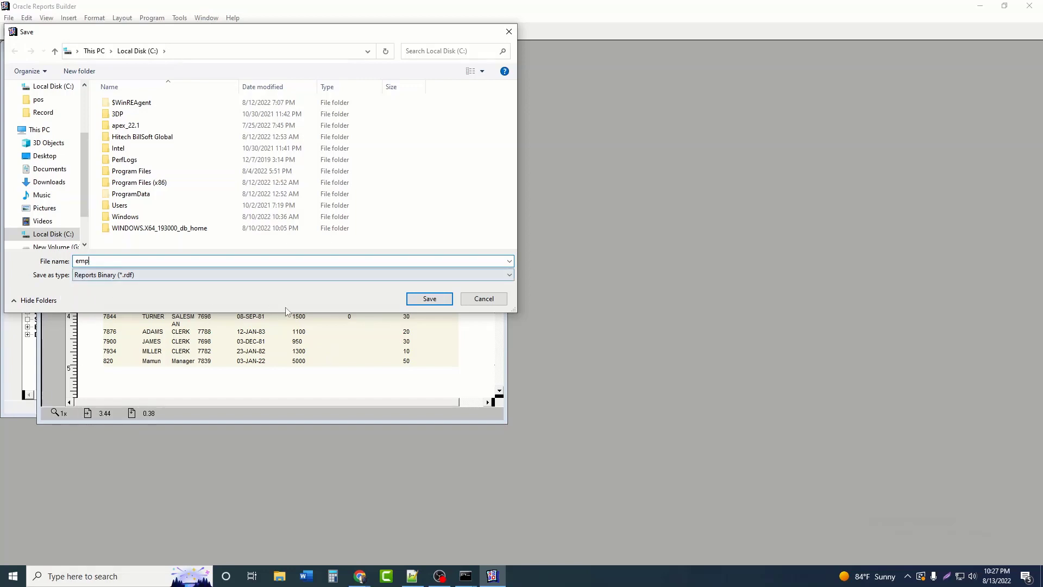
{"action": "left_click", "coordinate": [430, 298]}
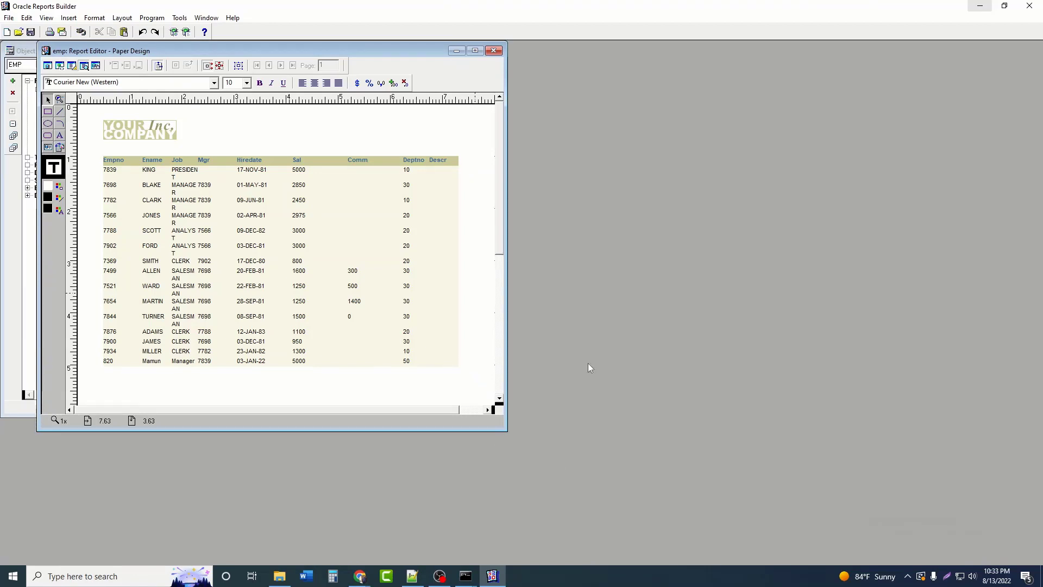
{"action": "key", "text": "alt+Tab"}
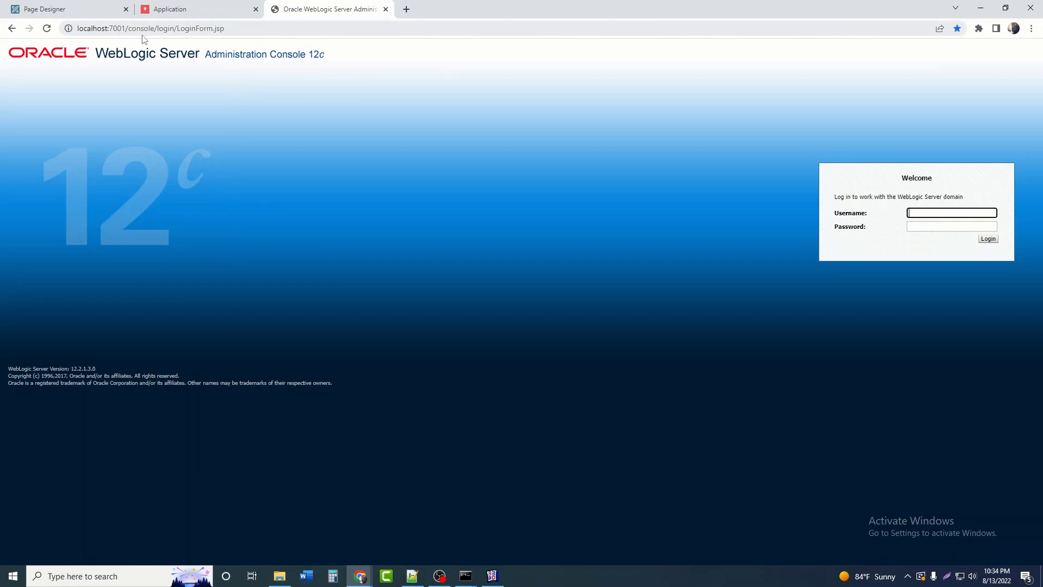
- Reload the WebLogic console login page and sign in with the admin username and password
{"action": "left_click_drag", "start_coordinate": [157, 28], "coordinate": [347, 48]}
{"action": "key", "text": "BackSpace"}
{"action": "key", "text": "Return"}
{"action": "type", "text": "logic"}
{"action": "key", "text": "Tab"}
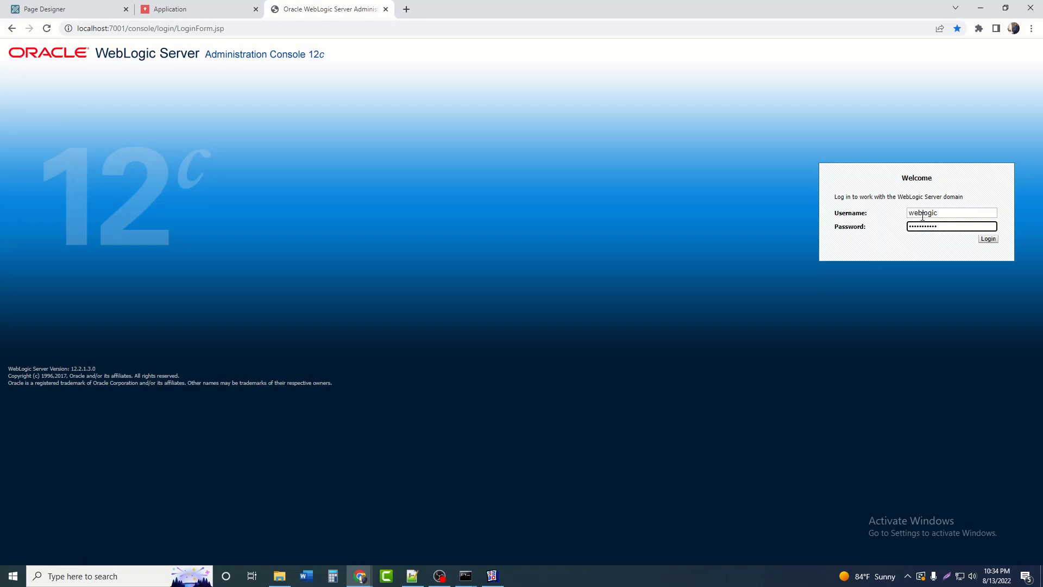
{"action": "left_click", "coordinate": [987, 239]}
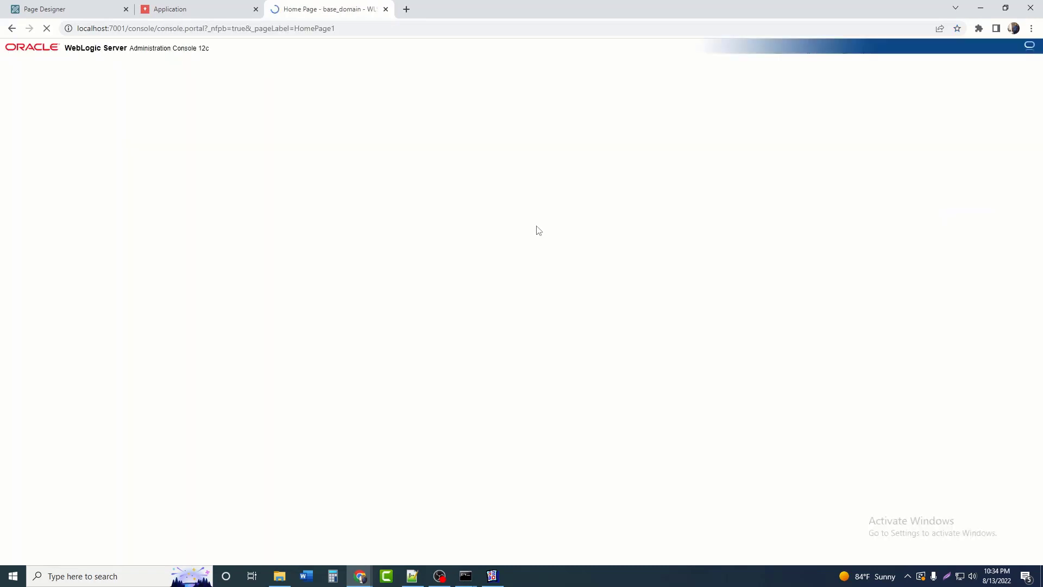
- Hide the cmd window and open Environment > Servers on the Control tab
{"action": "left_click", "coordinate": [474, 579]}
{"action": "left_click", "coordinate": [487, 545]}
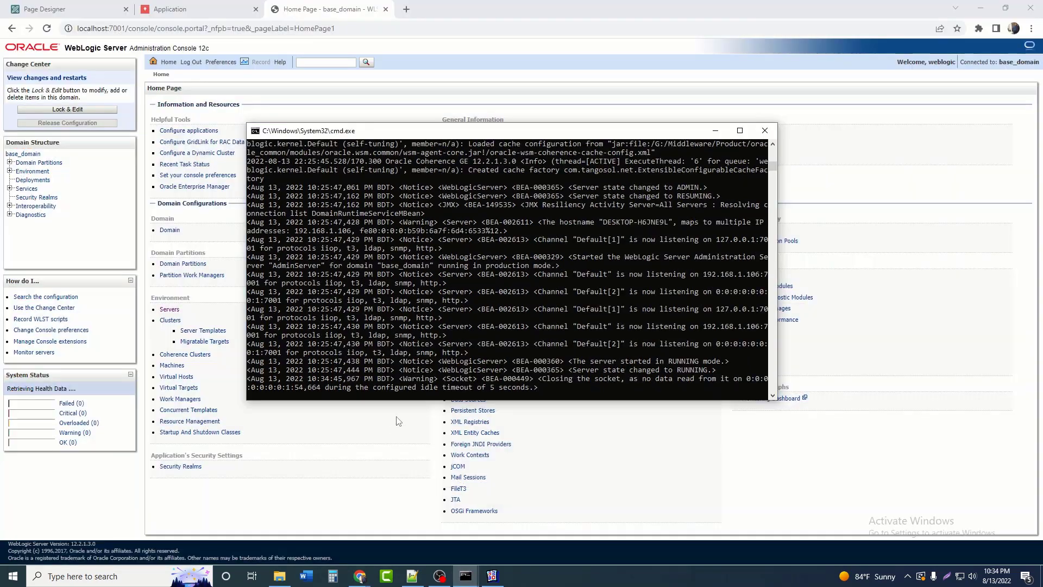
{"action": "left_click", "coordinate": [715, 134]}
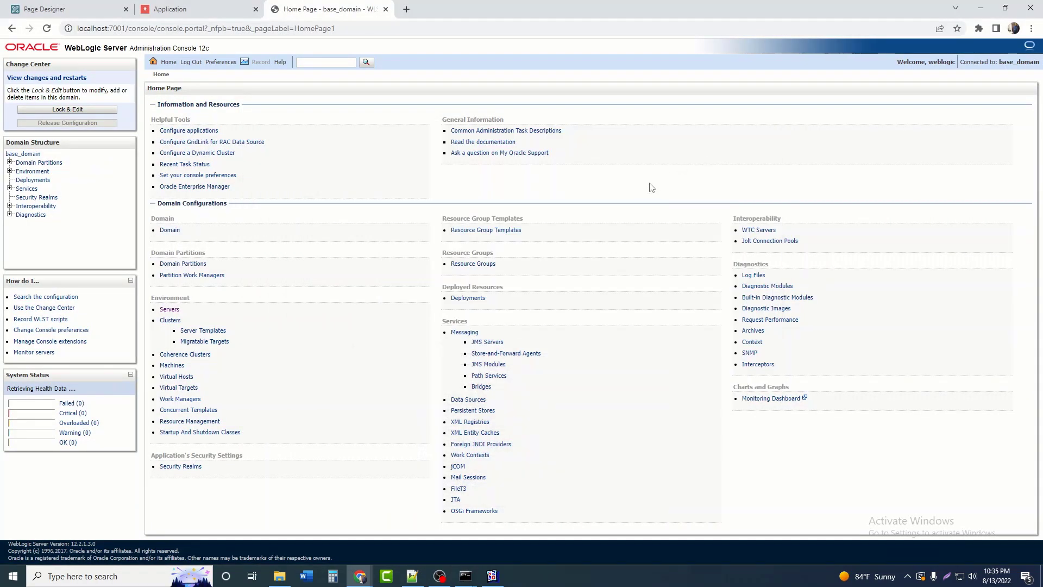
{"action": "left_click", "coordinate": [9, 172]}
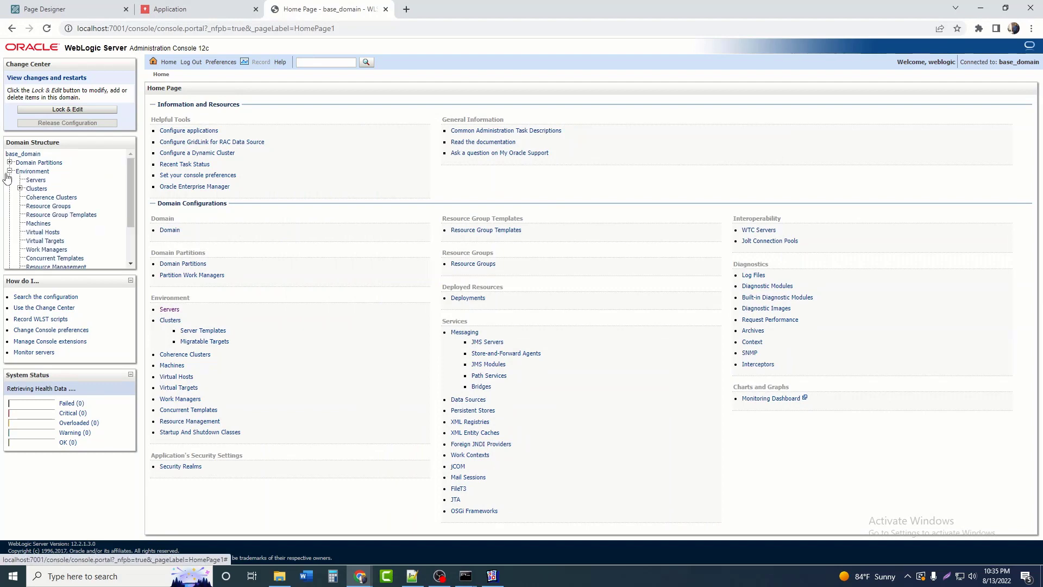
{"action": "left_click", "coordinate": [34, 182]}
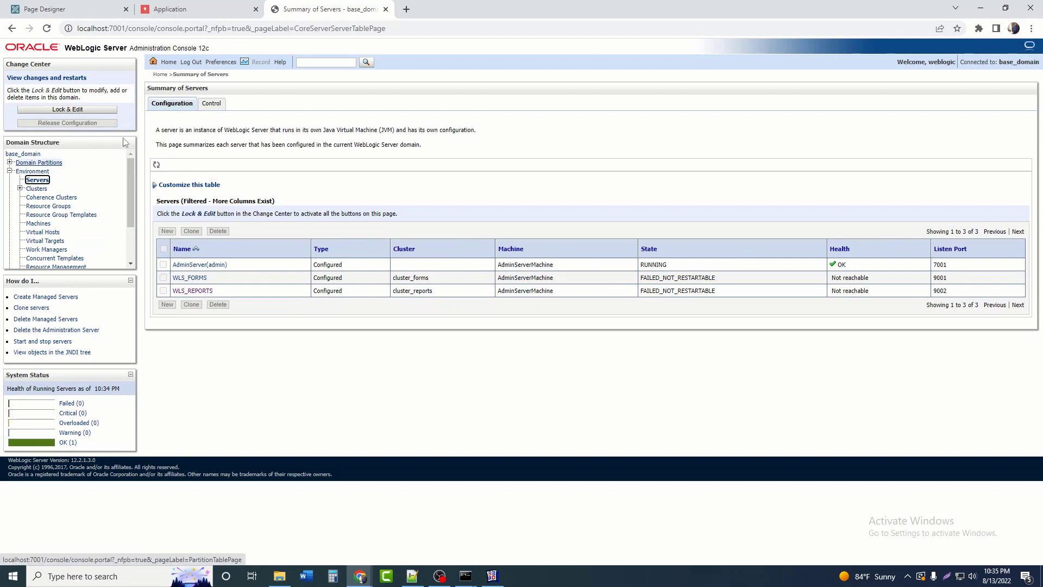
{"action": "left_click", "coordinate": [211, 104]}
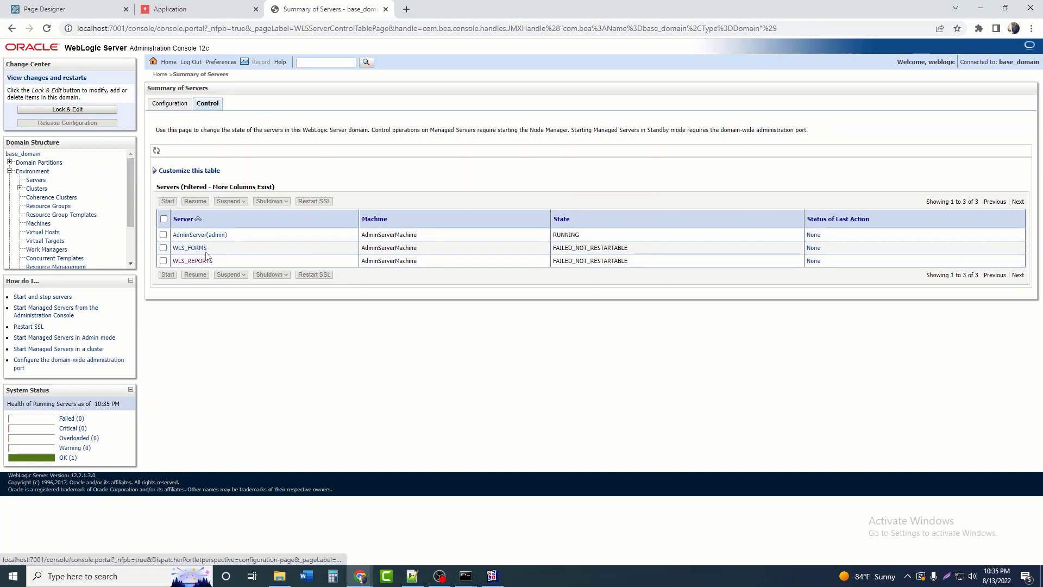
- Start WLS_REPORTS, confirm with Yes, and verify its state shows RUNNING
{"action": "left_click", "coordinate": [163, 261]}
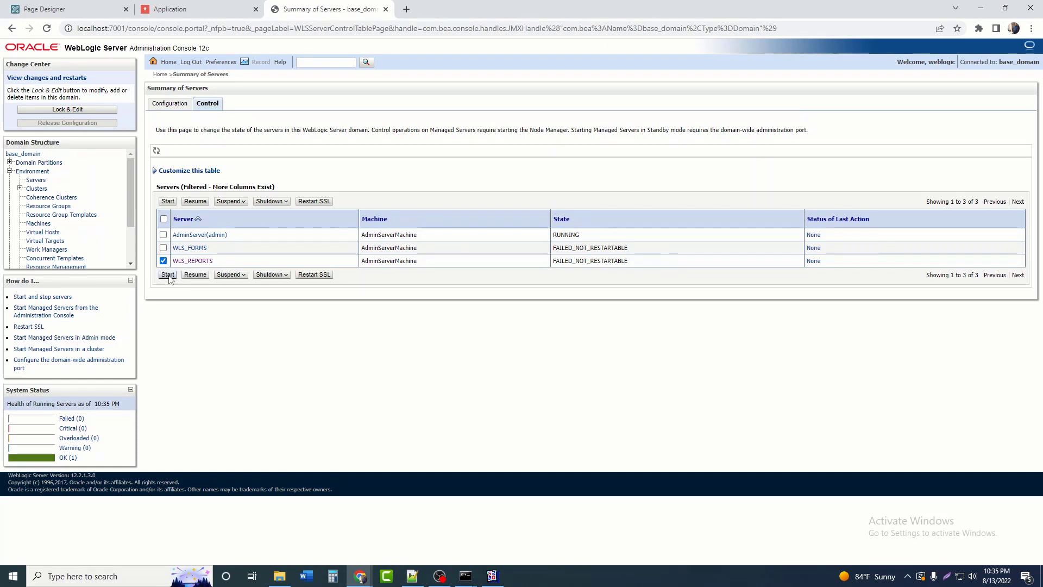
{"action": "left_click", "coordinate": [166, 274]}
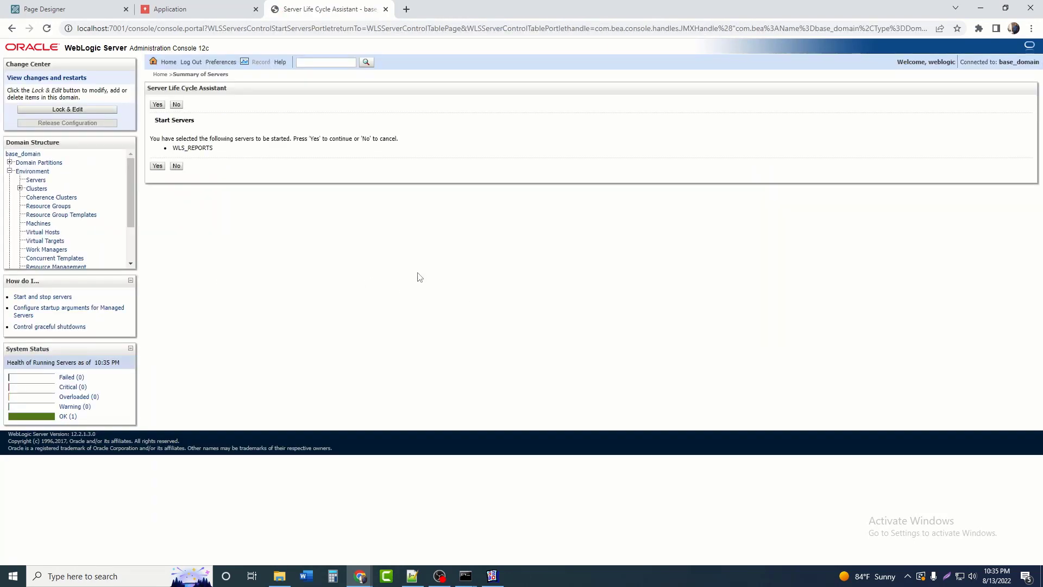
{"action": "left_click", "coordinate": [158, 167]}
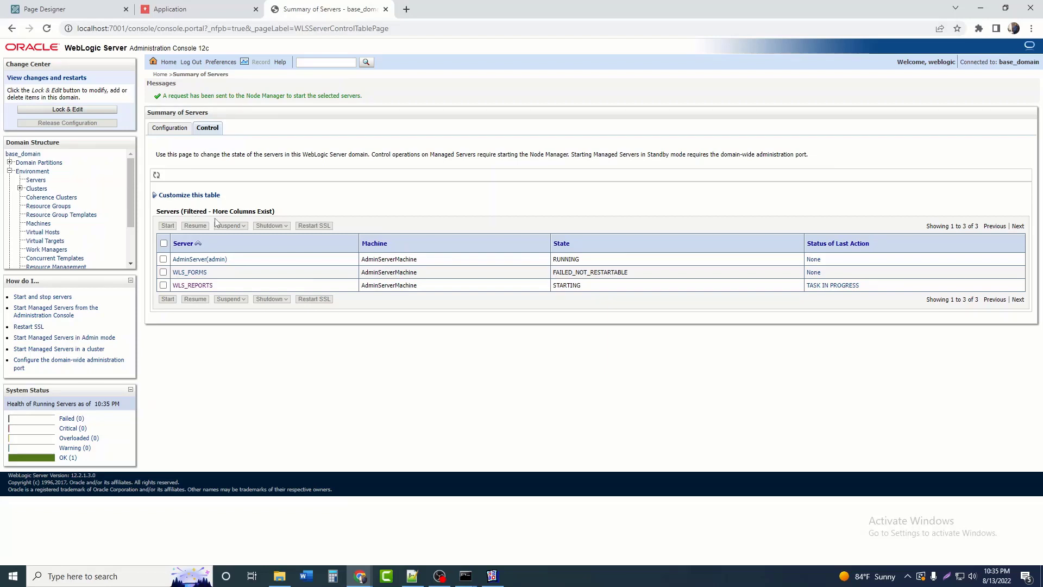
{"action": "mouse_move", "coordinate": [465, 576]}
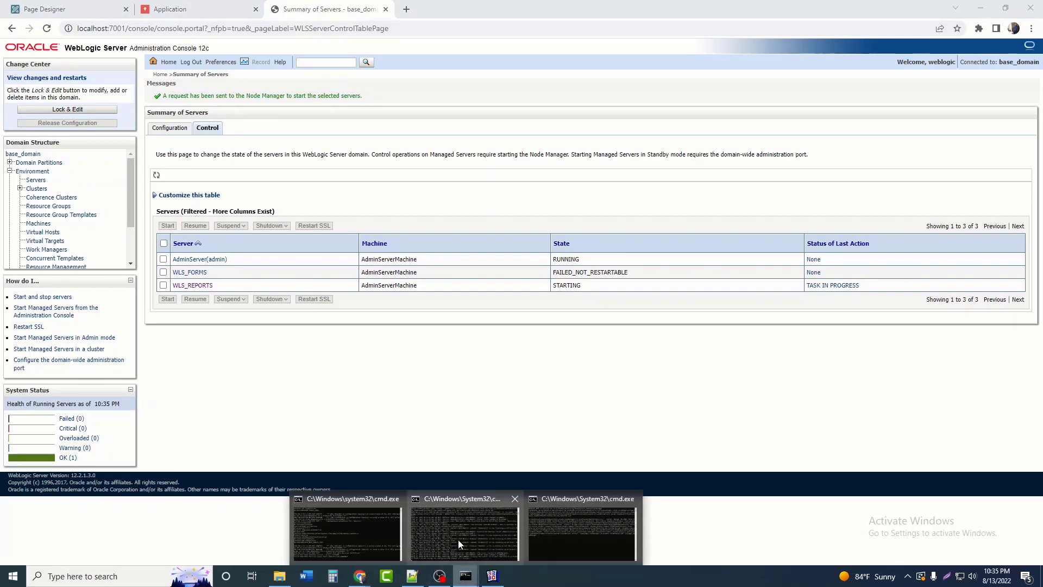
{"action": "left_click", "coordinate": [333, 527]}
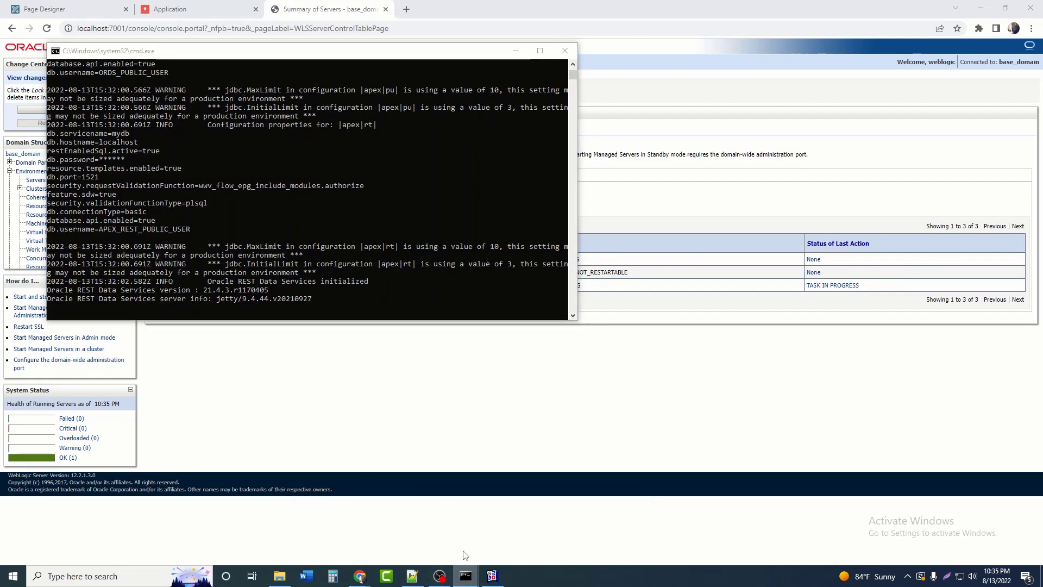
{"action": "left_click", "coordinate": [279, 367]}
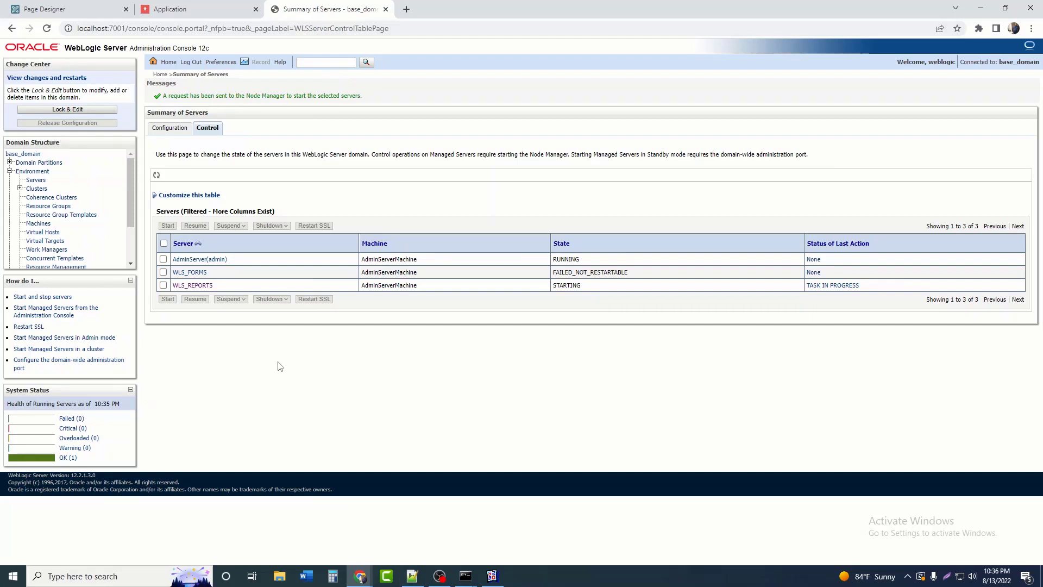
{"action": "double_click", "coordinate": [565, 263]}
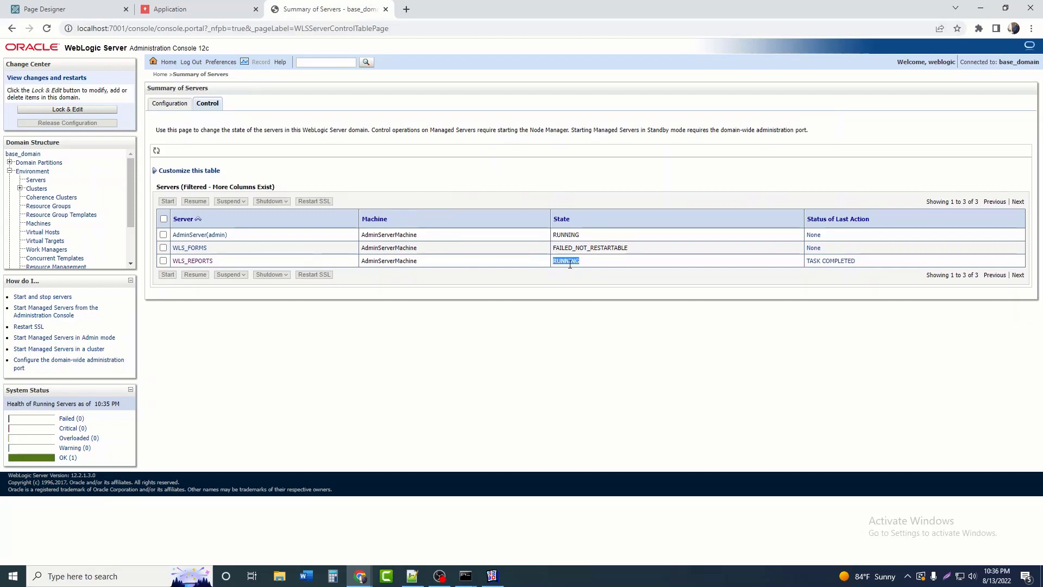
{"action": "left_click", "coordinate": [602, 268]}
- Create a button named Search in Page 1's Search region, then save and run the page
{"action": "left_click", "coordinate": [187, 12]}
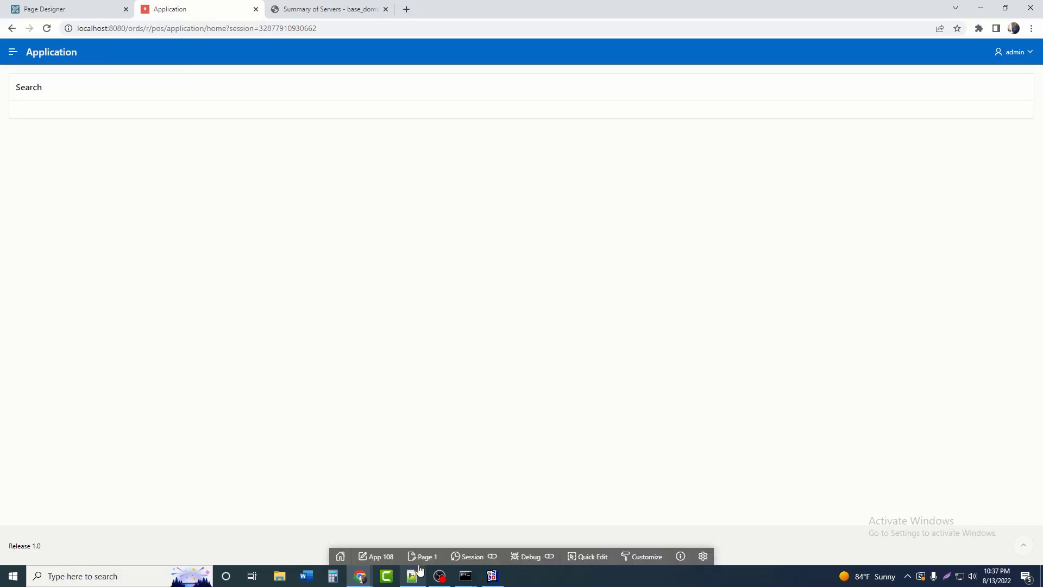
{"action": "left_click", "coordinate": [419, 555]}
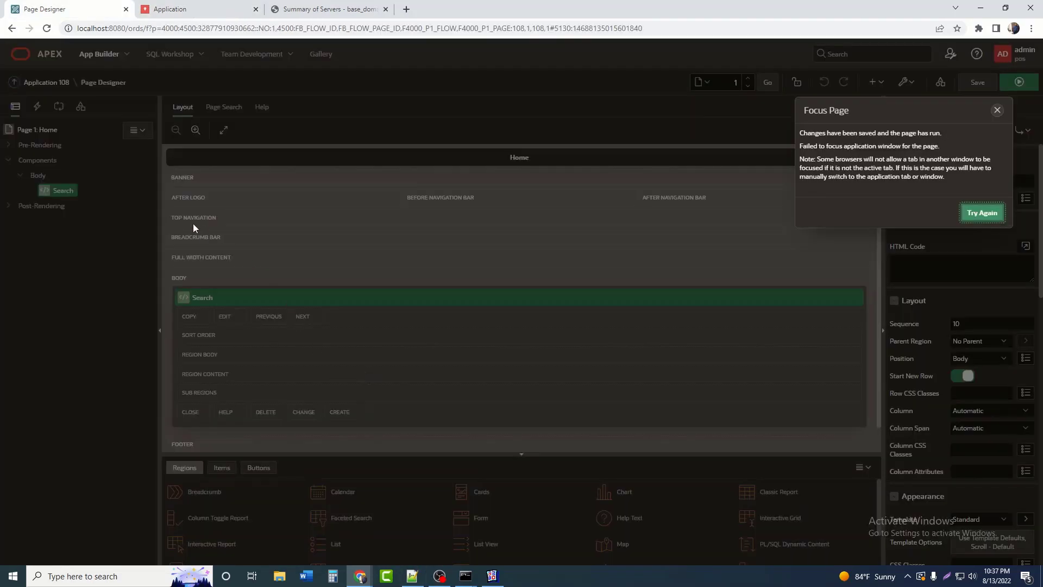
{"action": "left_click", "coordinate": [997, 109]}
{"action": "right_click", "coordinate": [55, 195]}
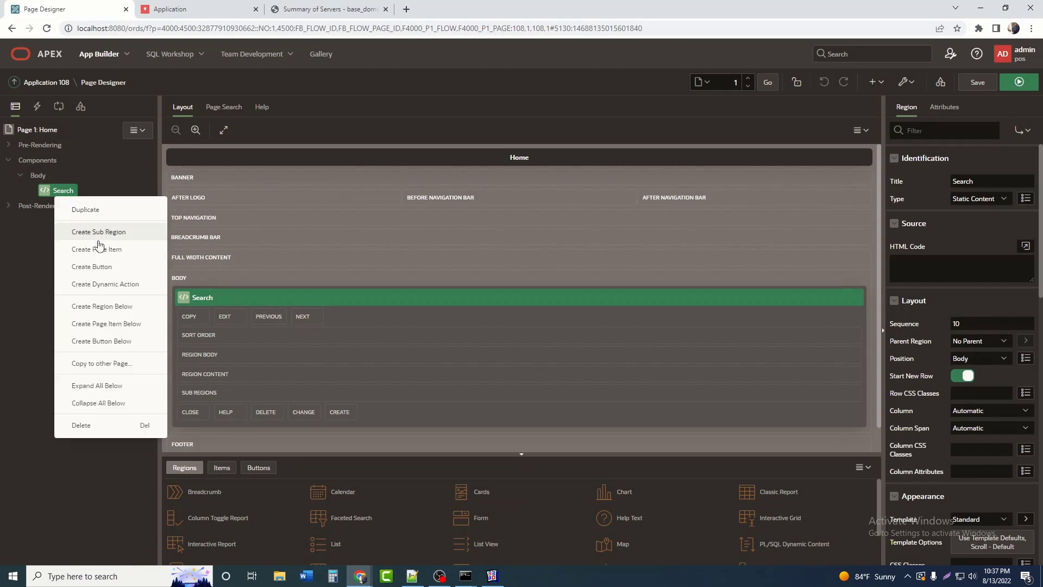
{"action": "left_click", "coordinate": [100, 269]}
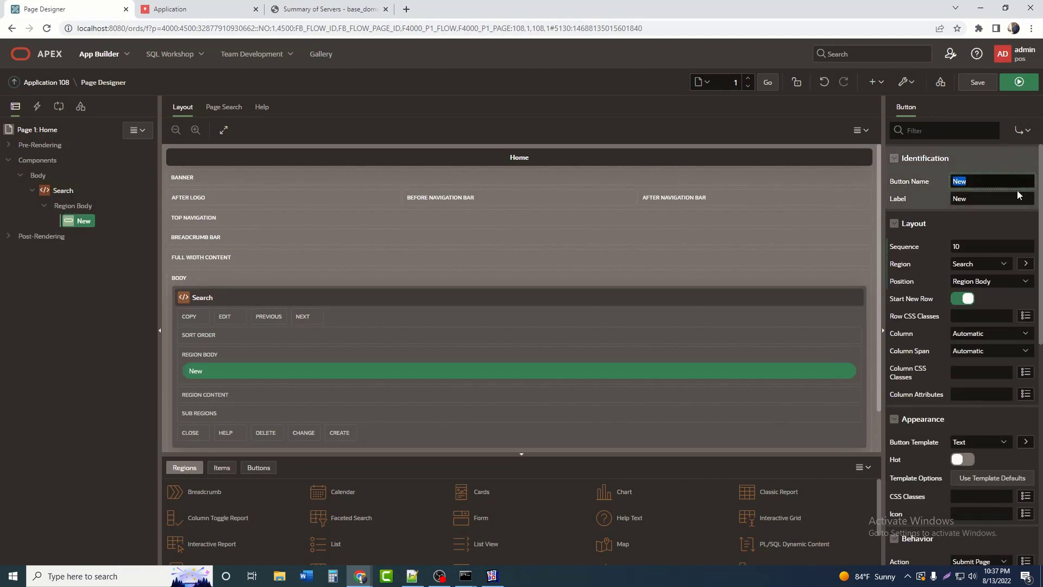
{"action": "type", "text": "Search"}
{"action": "key", "text": "Tab"}
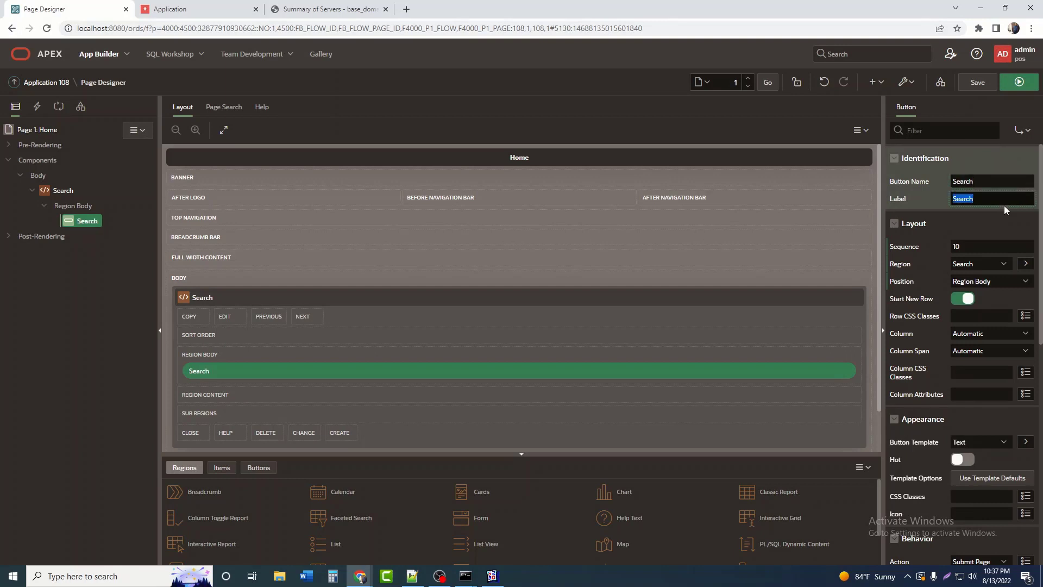
{"action": "left_click", "coordinate": [1034, 81]}
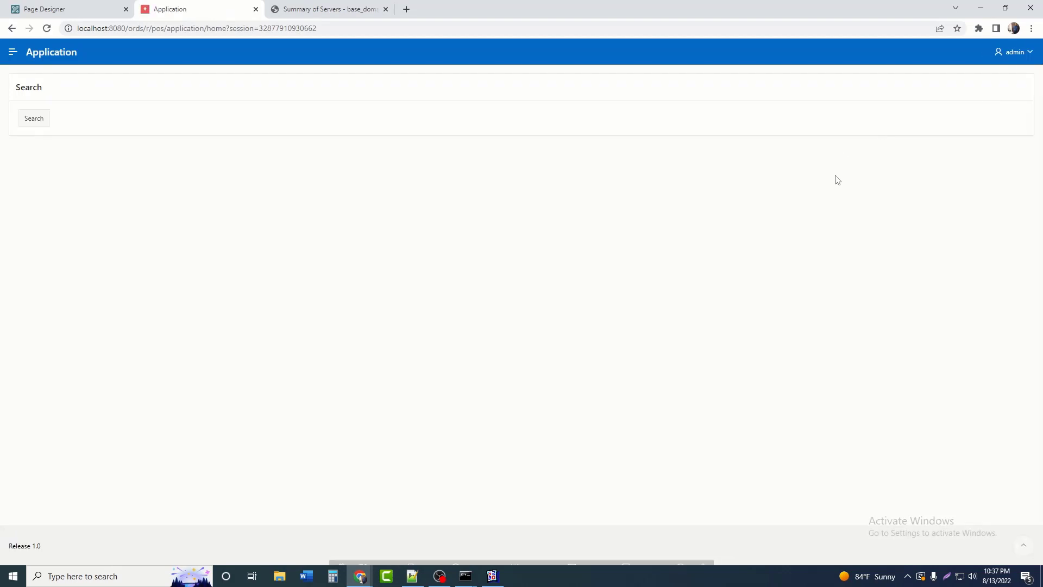
{"action": "left_click", "coordinate": [41, 126]}
- Review the userid line of the rwservlet URL, with its login and database mydb
{"action": "key", "text": "alt+Tab"}
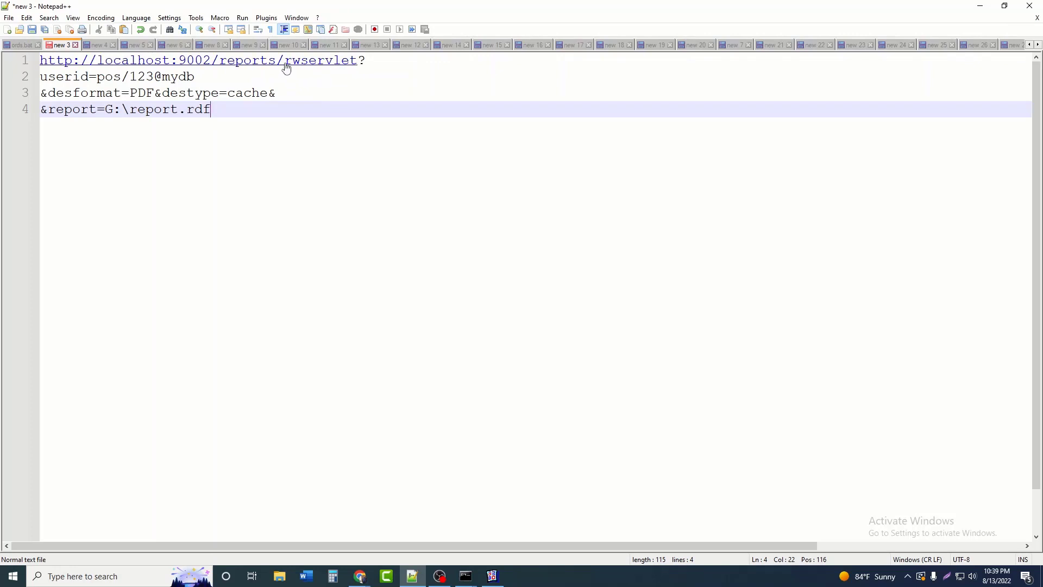
{"action": "double_click", "coordinate": [66, 79]}
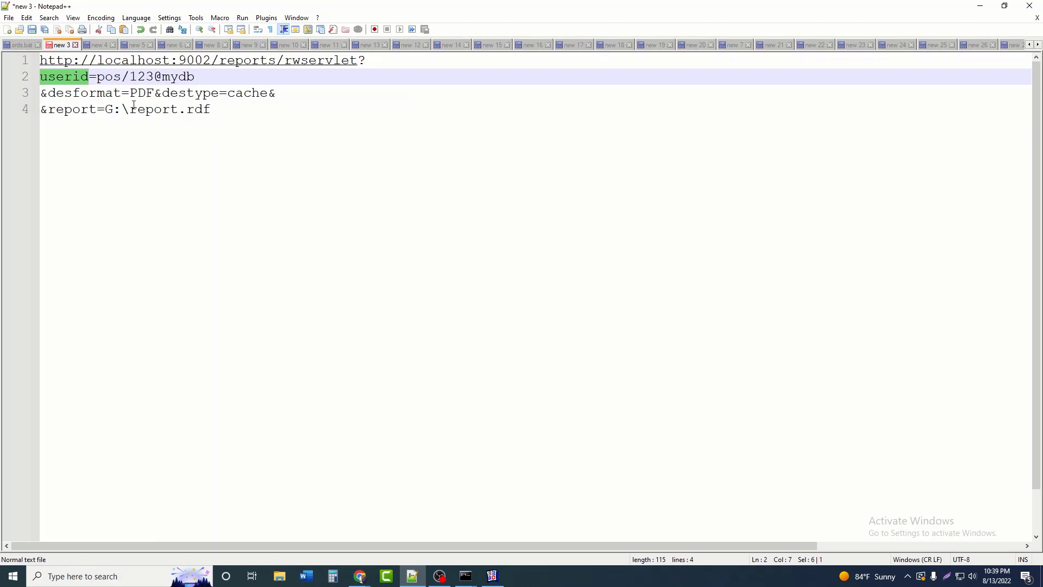
{"action": "double_click", "coordinate": [114, 81]}
{"action": "left_click", "coordinate": [114, 83]}
{"action": "double_click", "coordinate": [114, 83]}
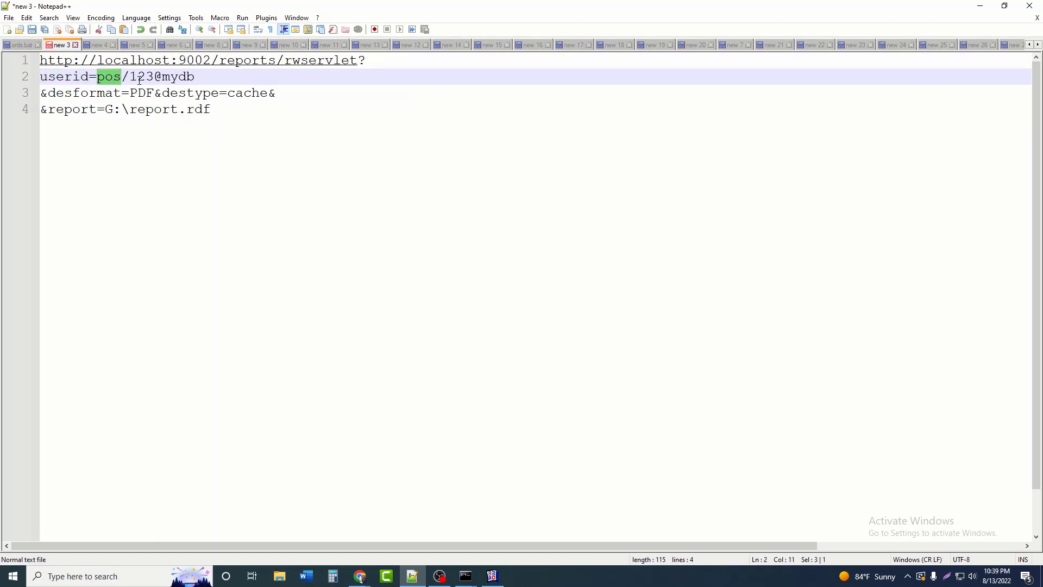
{"action": "double_click", "coordinate": [166, 79]}
{"action": "left_click", "coordinate": [227, 82]}
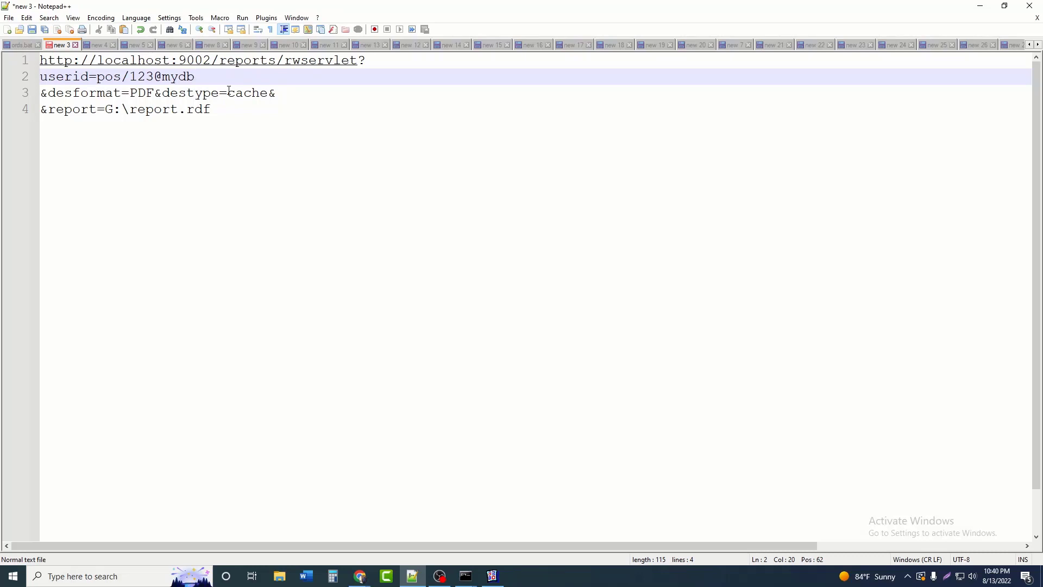
- Review the desformat=PDF, destype=cache and report=G:\report.rdf parameters
{"action": "left_click_drag", "start_coordinate": [154, 95], "coordinate": [130, 96]}
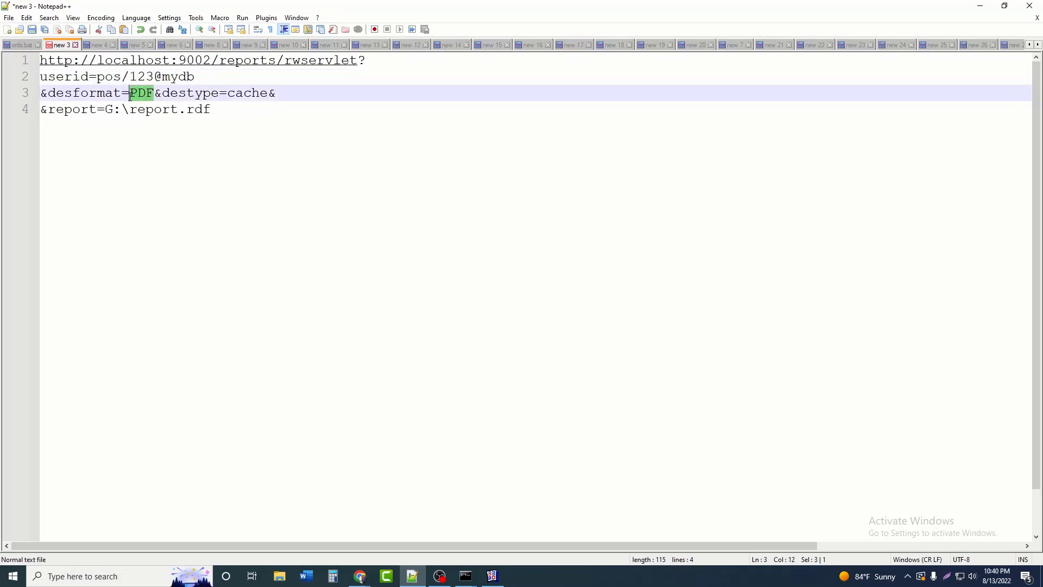
{"action": "key", "text": "Right"}
{"action": "key", "text": "ctrl+Right"}
{"action": "key", "text": "ctrl+shift+Right"}
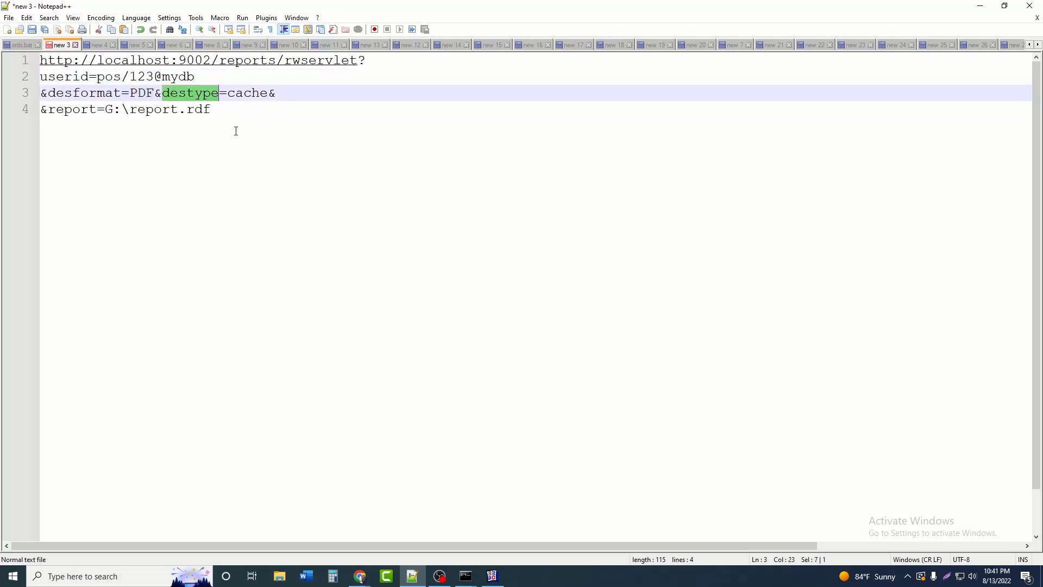
{"action": "left_click", "coordinate": [225, 113]}
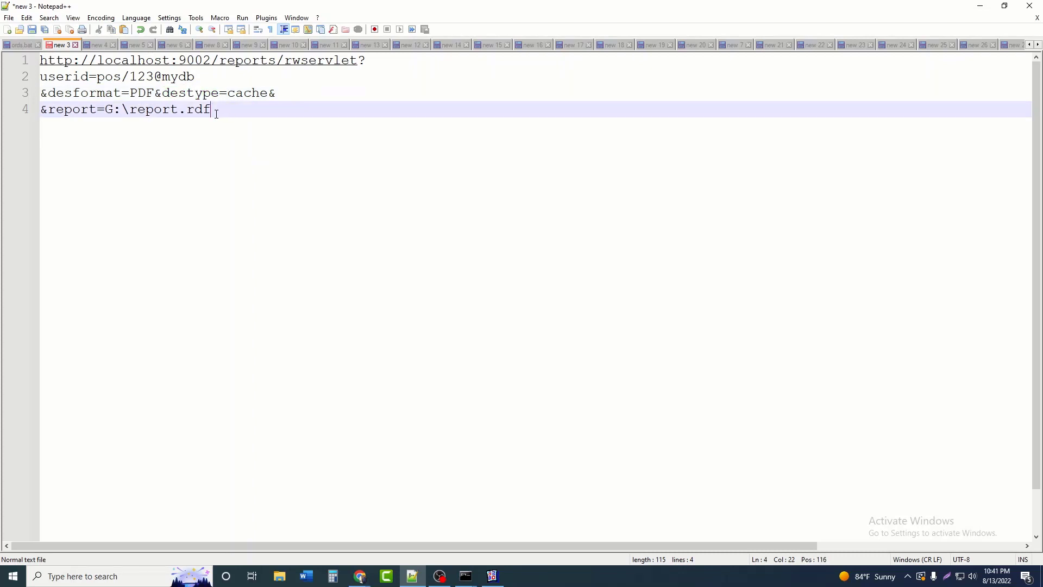
{"action": "double_click", "coordinate": [59, 111]}
{"action": "mouse_move", "coordinate": [104, 112]}
{"action": "left_mouse_down"}
{"action": "mouse_move", "coordinate": [212, 113]}
{"action": "mouse_move", "coordinate": [119, 117]}
{"action": "left_mouse_up"}
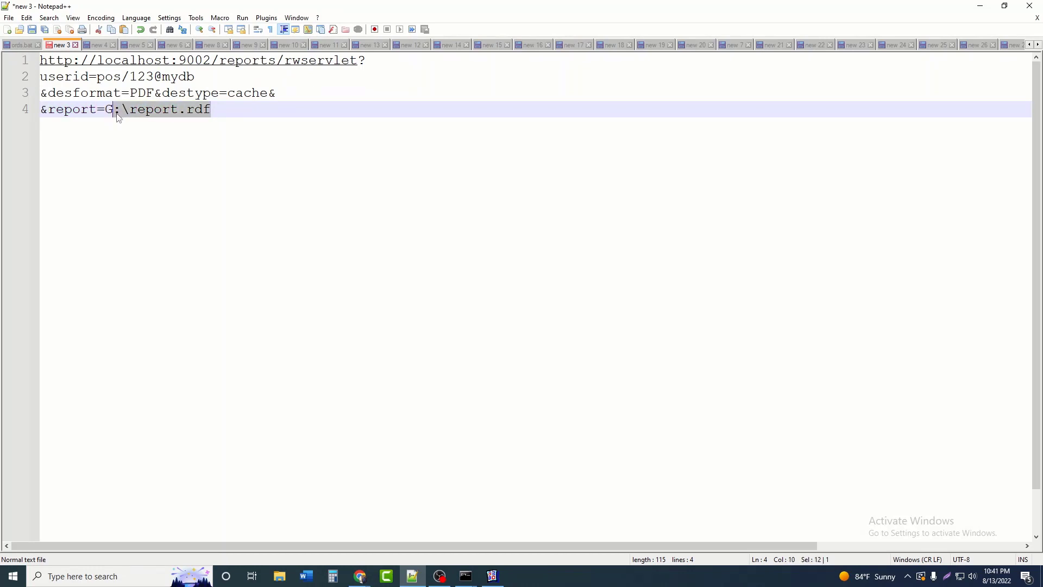
- Copy C:\ from the Local Disk (C:) address bar and paste it over G:\ in the URL
{"action": "left_click", "coordinate": [281, 576]}
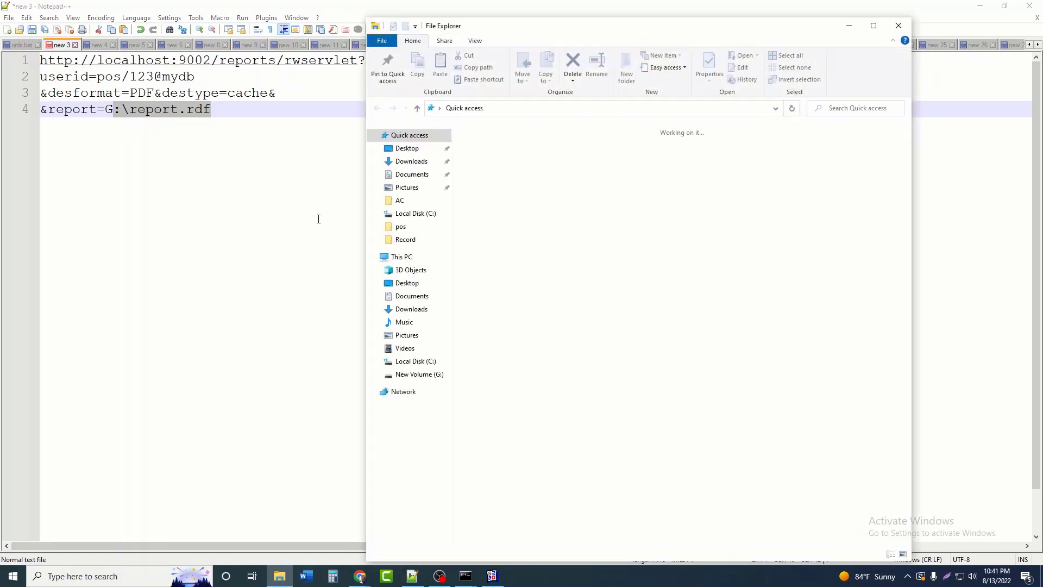
{"action": "left_click", "coordinate": [415, 361]}
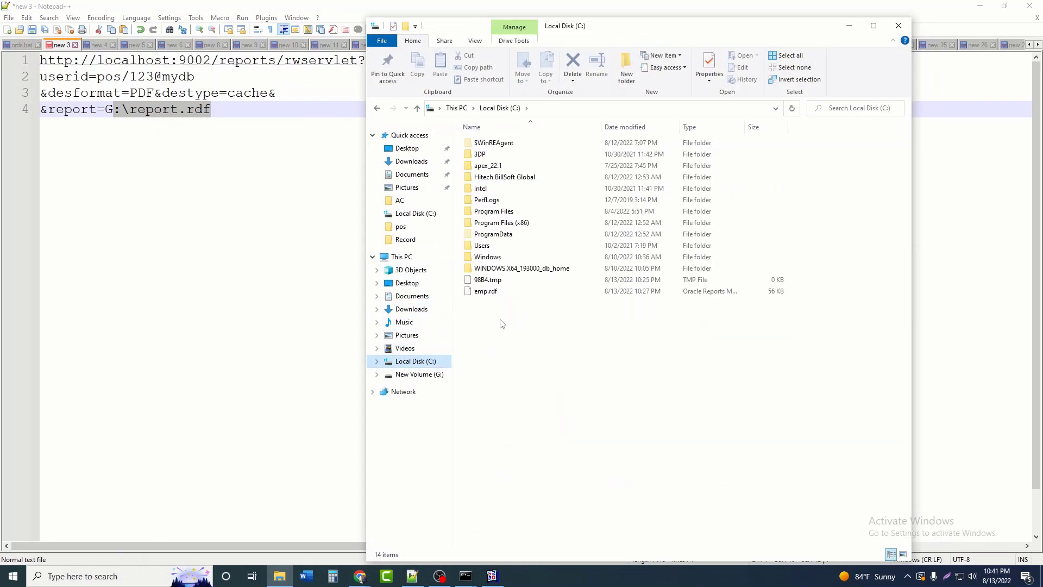
{"action": "left_click", "coordinate": [488, 293]}
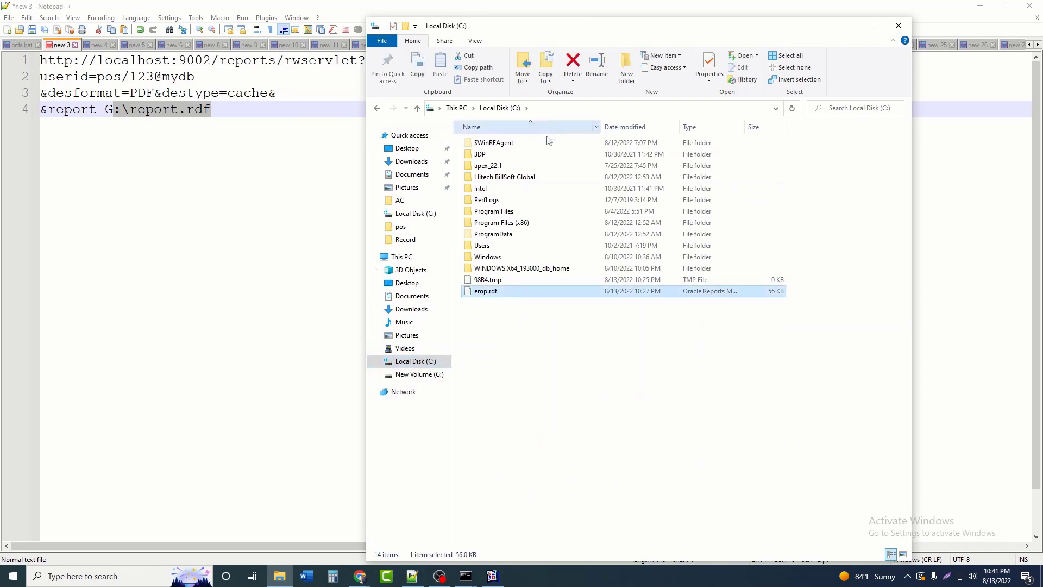
{"action": "left_click", "coordinate": [462, 112]}
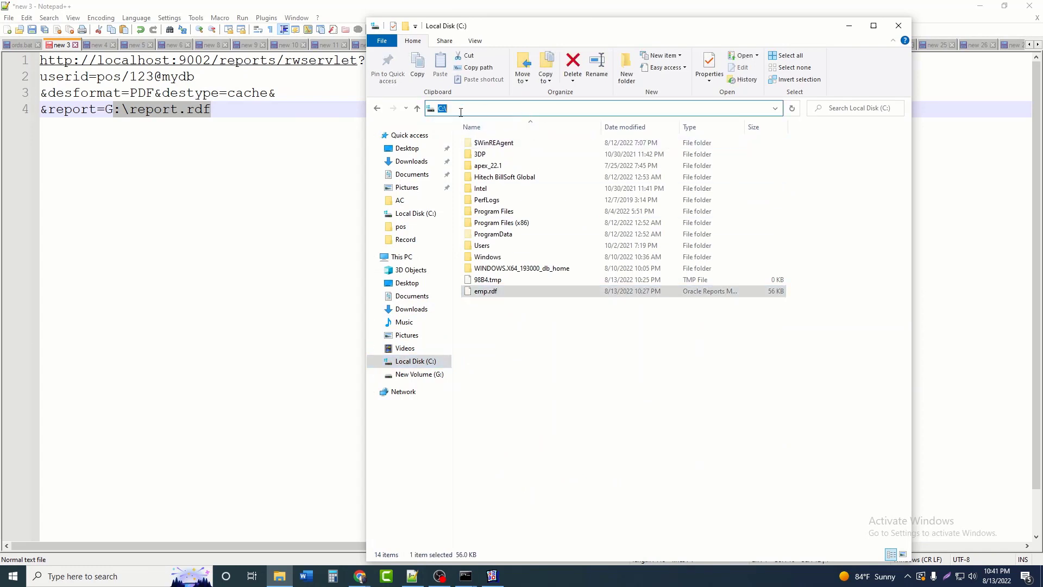
{"action": "right_click", "coordinate": [440, 110]}
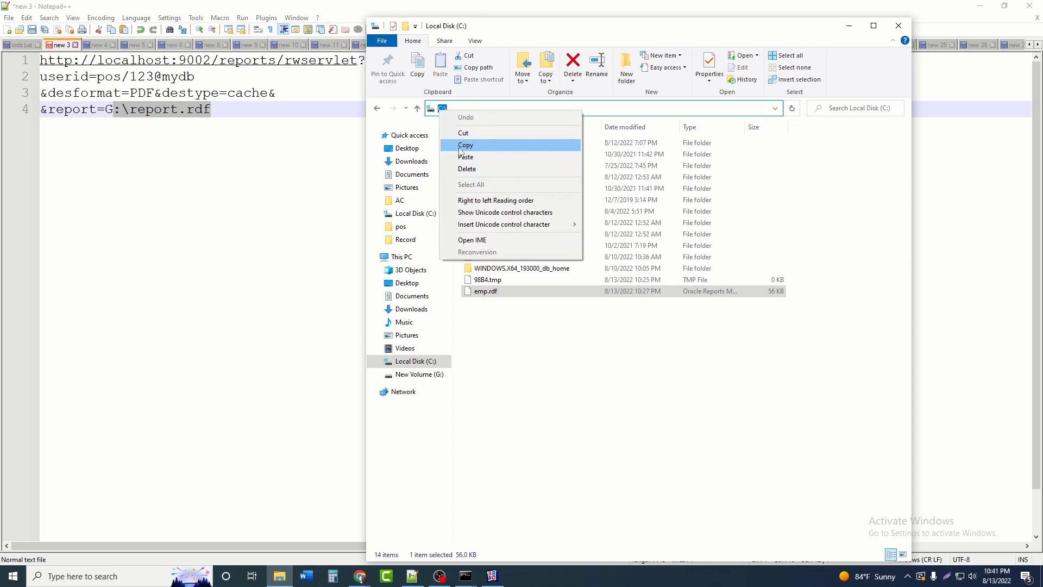
{"action": "left_click", "coordinate": [462, 147]}
{"action": "left_click", "coordinate": [110, 115]}
{"action": "left_click_drag", "start_coordinate": [107, 113], "coordinate": [130, 113]}
{"action": "key", "text": "ctrl+v"}
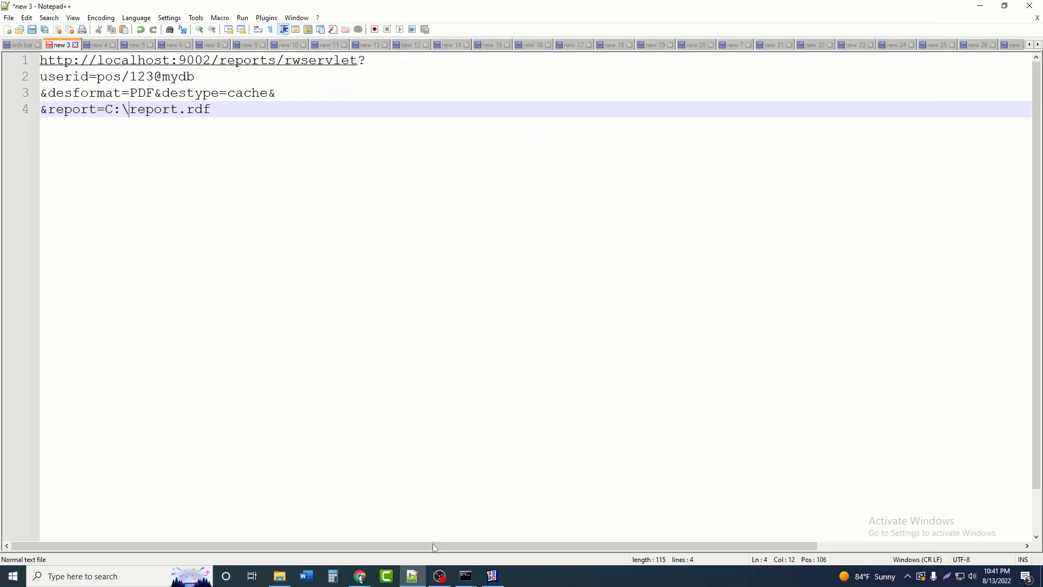
- Copy the emp.rdf file name and paste it over report.rdf so the path reads C:\emp.rdf
{"action": "key", "text": "alt+Tab"}
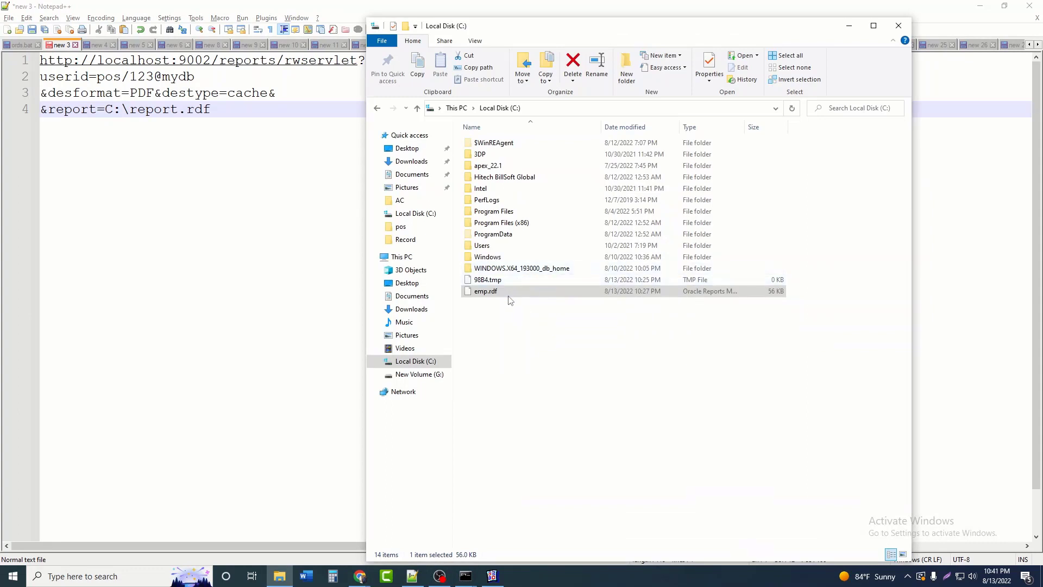
{"action": "right_click", "coordinate": [506, 293]}
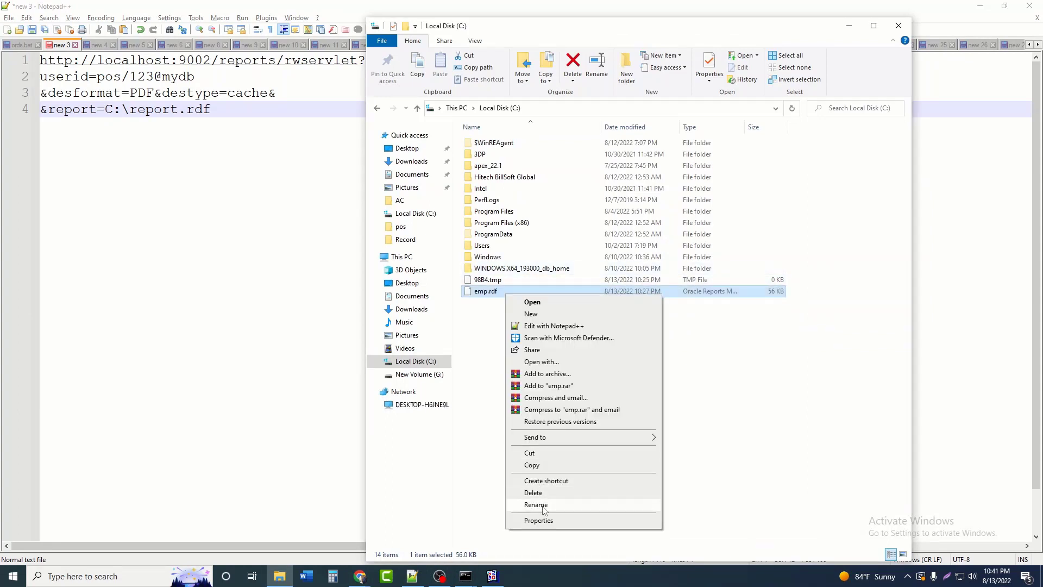
{"action": "left_click", "coordinate": [543, 509]}
{"action": "key", "text": "ctrl+a"}
{"action": "right_click", "coordinate": [488, 293]}
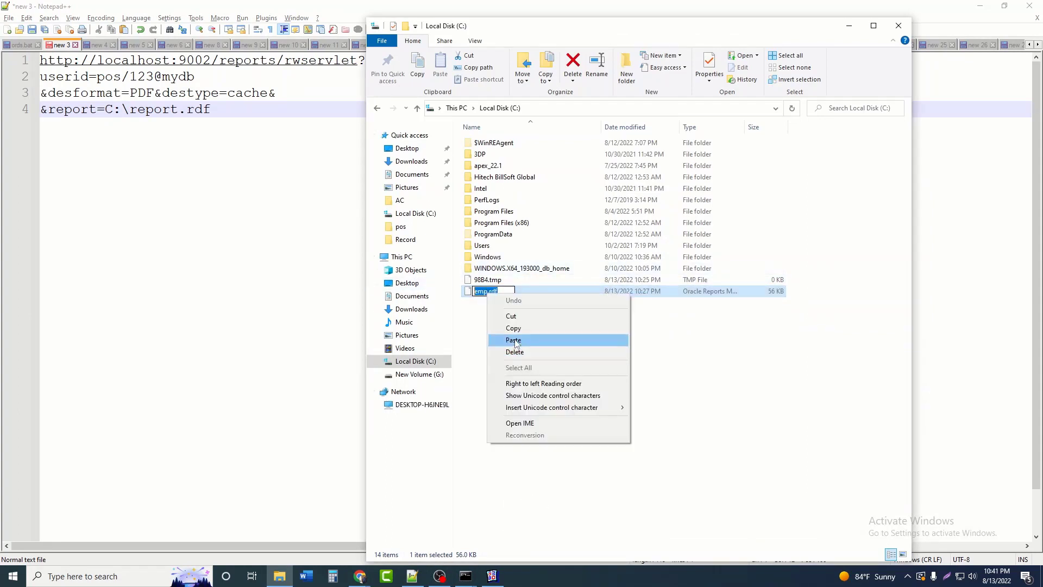
{"action": "left_click", "coordinate": [514, 328]}
{"action": "left_click_drag", "start_coordinate": [210, 110], "coordinate": [130, 111]}
{"action": "key", "text": "ctrl+v"}
- Join the URL's separate lines into one continuous rwservlet address on line 1
{"action": "key", "text": "Home"}
{"action": "key", "text": "BackSpace"}
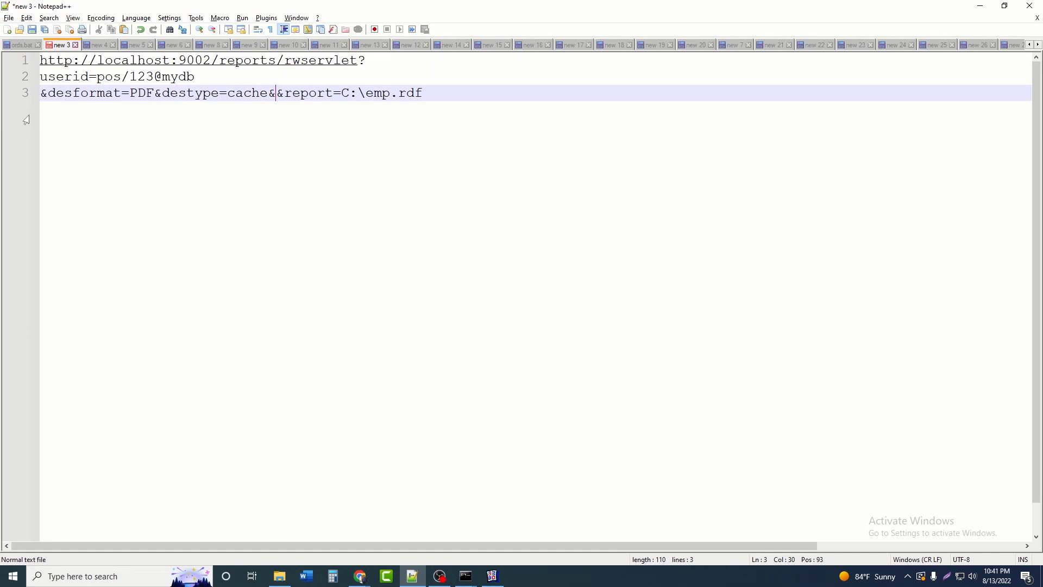
{"action": "key", "text": "Home"}
{"action": "key", "text": "BackSpace"}
{"action": "key", "text": "Home"}
{"action": "key", "text": "BackSpace"}
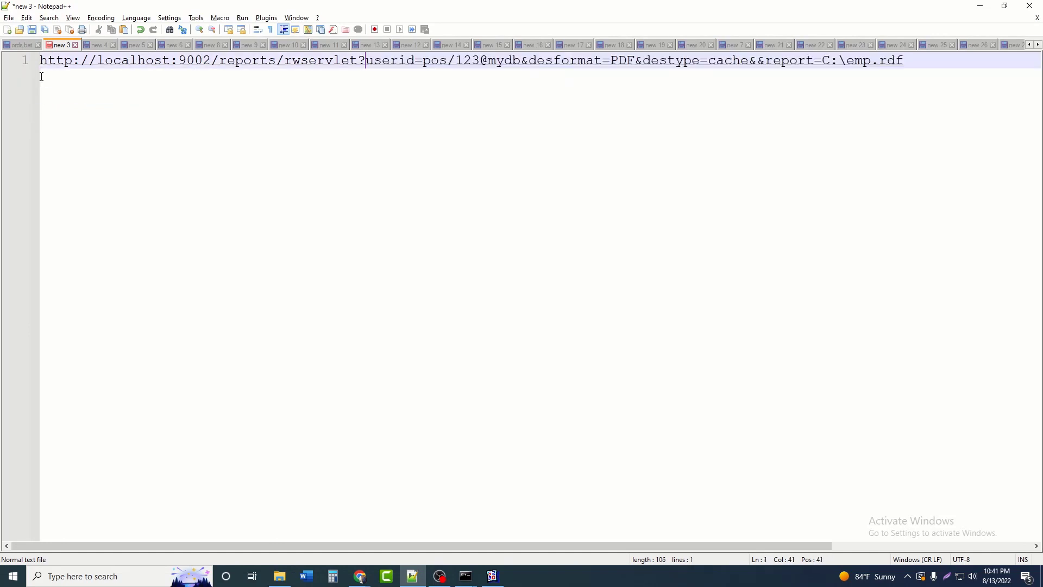
- Copy the complete rwservlet URL and go back to the APEX Page Designer window
{"action": "left_click", "coordinate": [904, 60]}
{"action": "key", "text": "ctrl+a"}
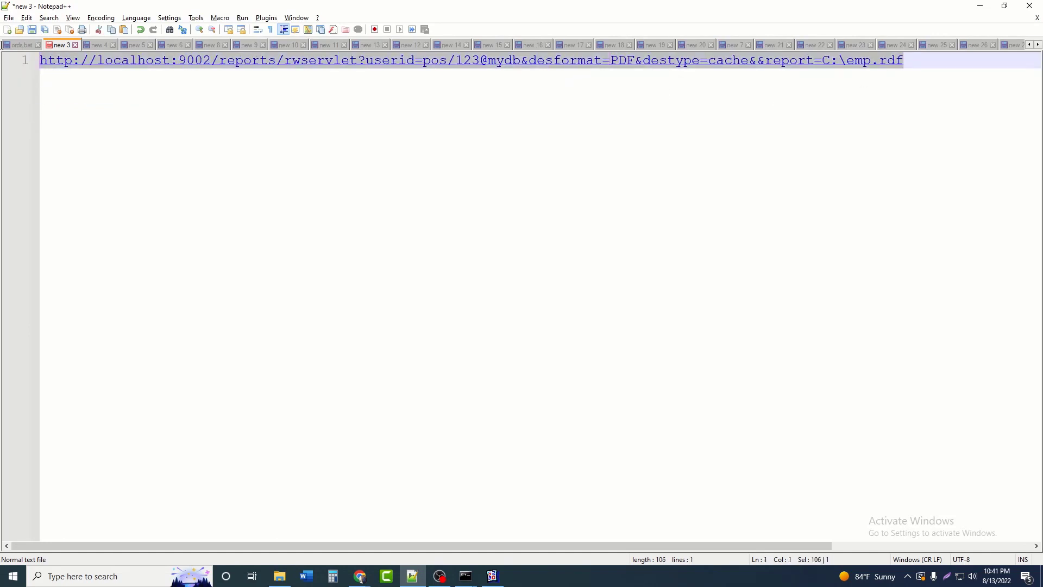
{"action": "right_click", "coordinate": [162, 64]}
{"action": "left_click", "coordinate": [200, 80]}
{"action": "mouse_move", "coordinate": [365, 584]}
{"action": "left_click", "coordinate": [400, 532]}
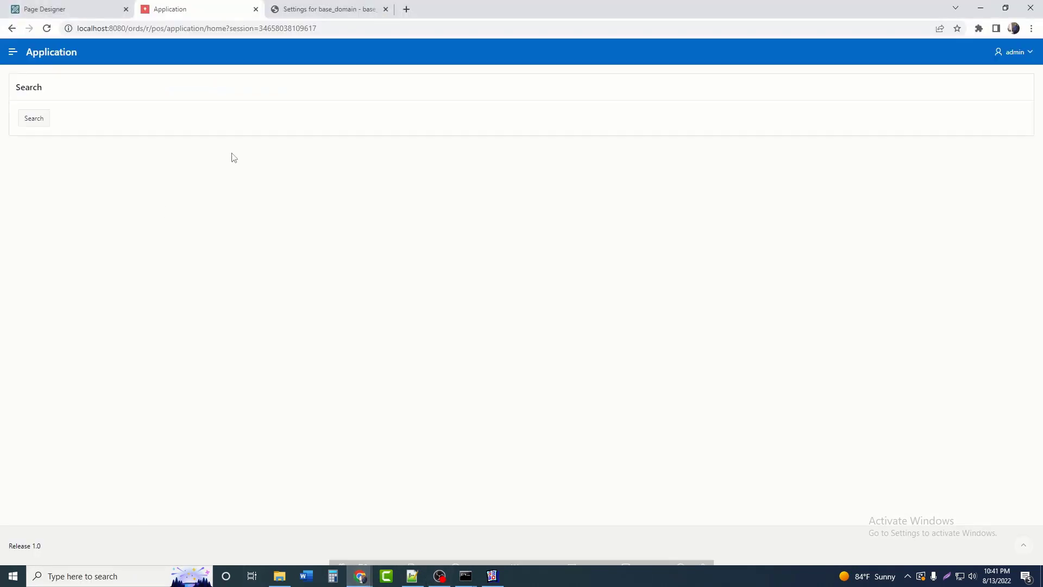
- Set the Search button's Behavior Action to Redirect to URL
{"action": "left_click", "coordinate": [79, 223]}
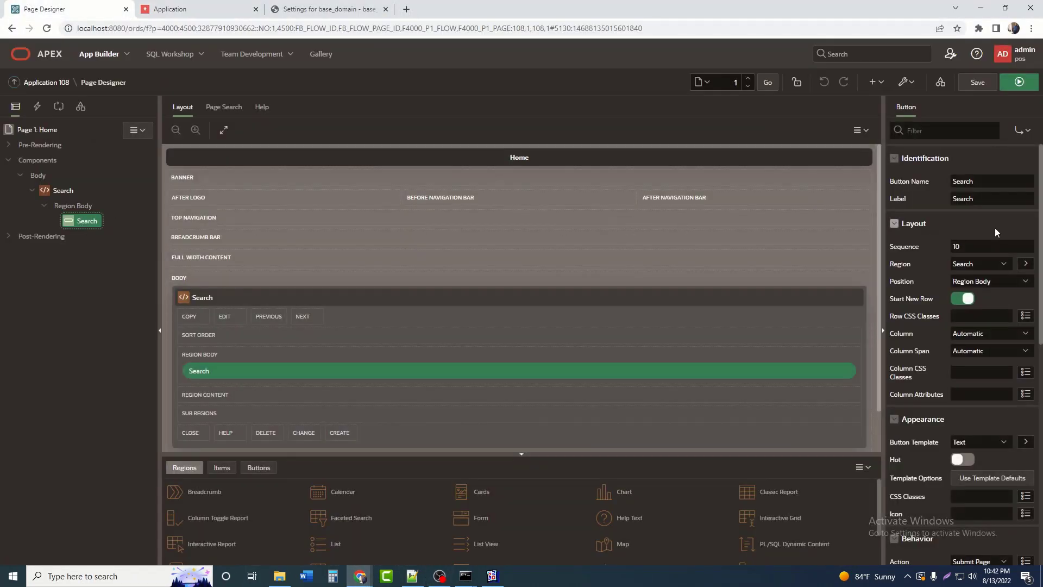
{"action": "scroll", "coordinate": [990, 313], "scroll_direction": "down", "scroll_amount": 2}
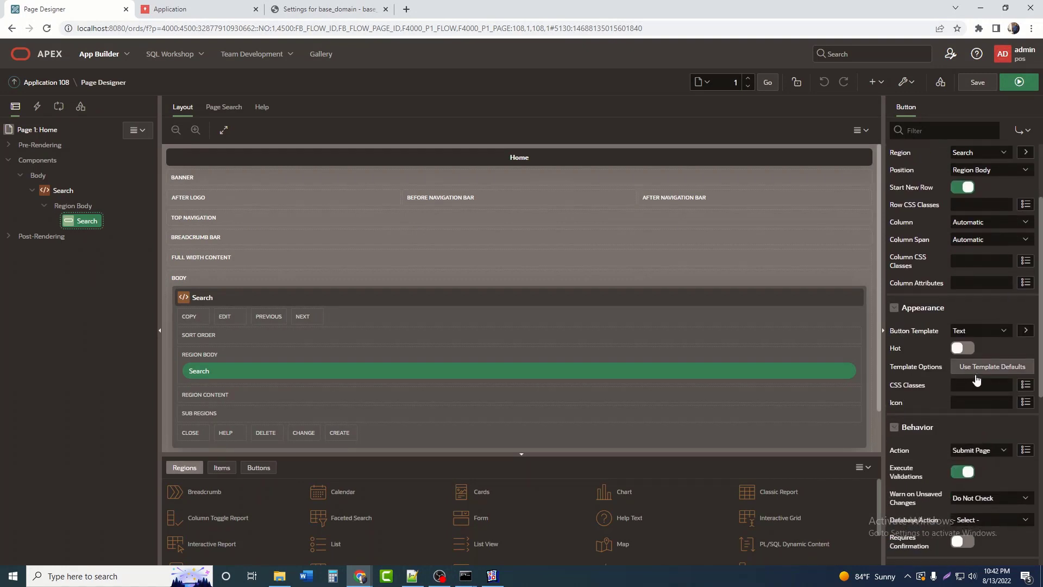
{"action": "scroll", "coordinate": [990, 331], "scroll_direction": "down", "scroll_amount": 2}
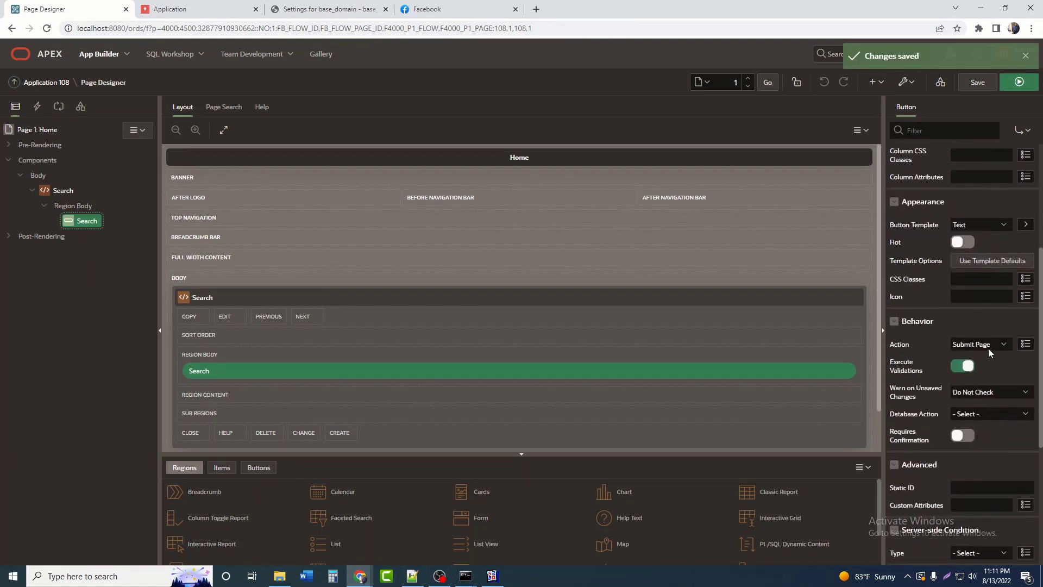
{"action": "left_click", "coordinate": [988, 347]}
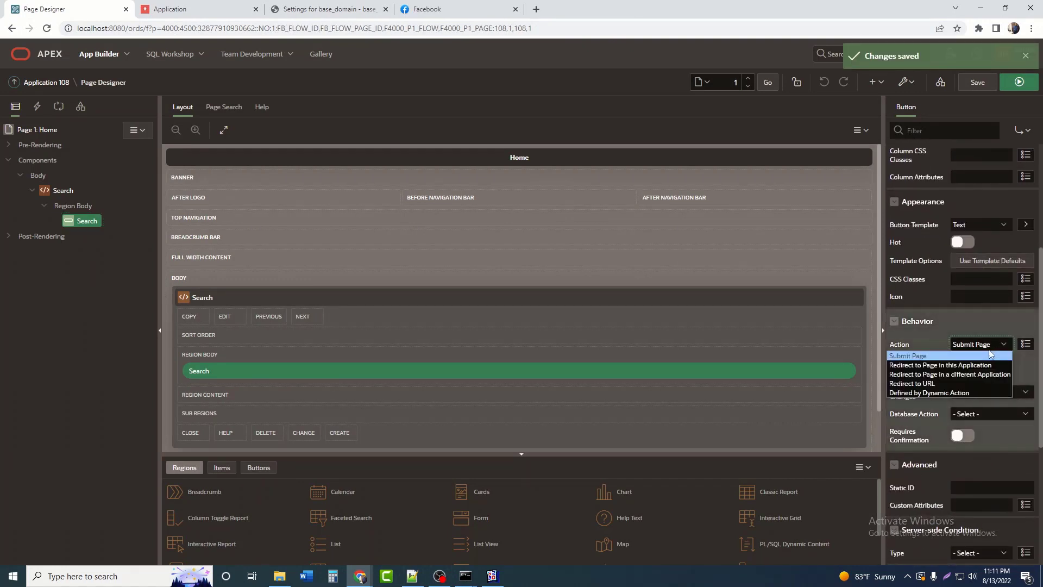
{"action": "left_click", "coordinate": [931, 384]}
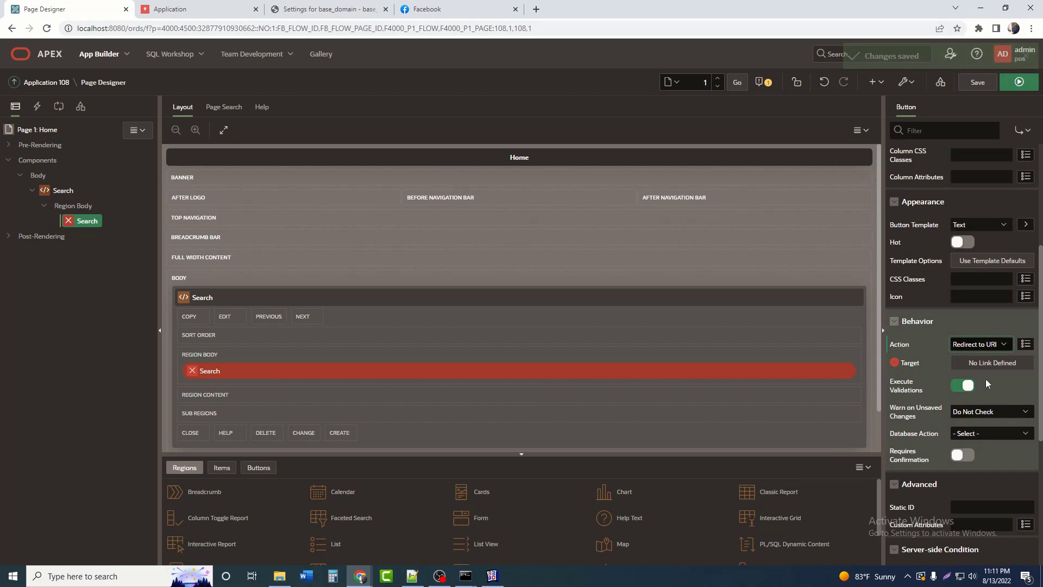
- Paste the rwservlet report URL as the button's link target, then save and run the page
{"action": "left_click", "coordinate": [998, 364]}
{"action": "left_click", "coordinate": [526, 328]}
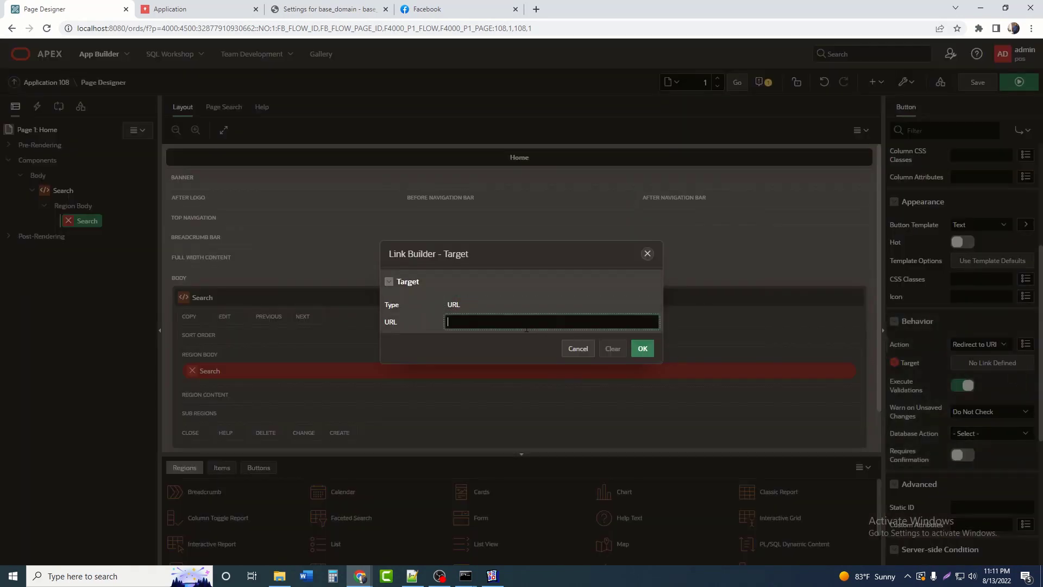
{"action": "key", "text": "ctrl+v"}
{"action": "left_click", "coordinate": [643, 351]}
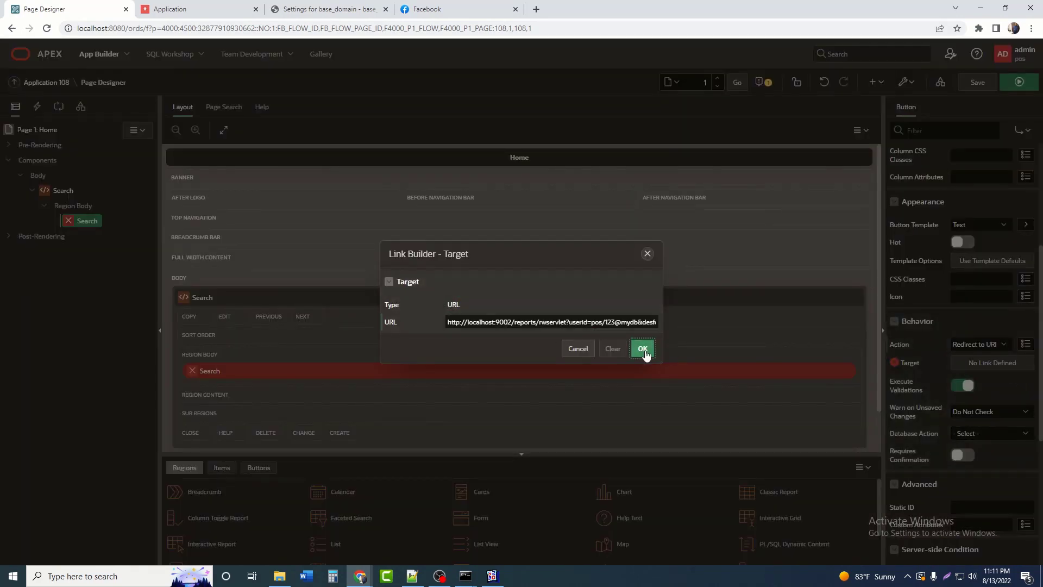
{"action": "left_click", "coordinate": [1030, 81]}
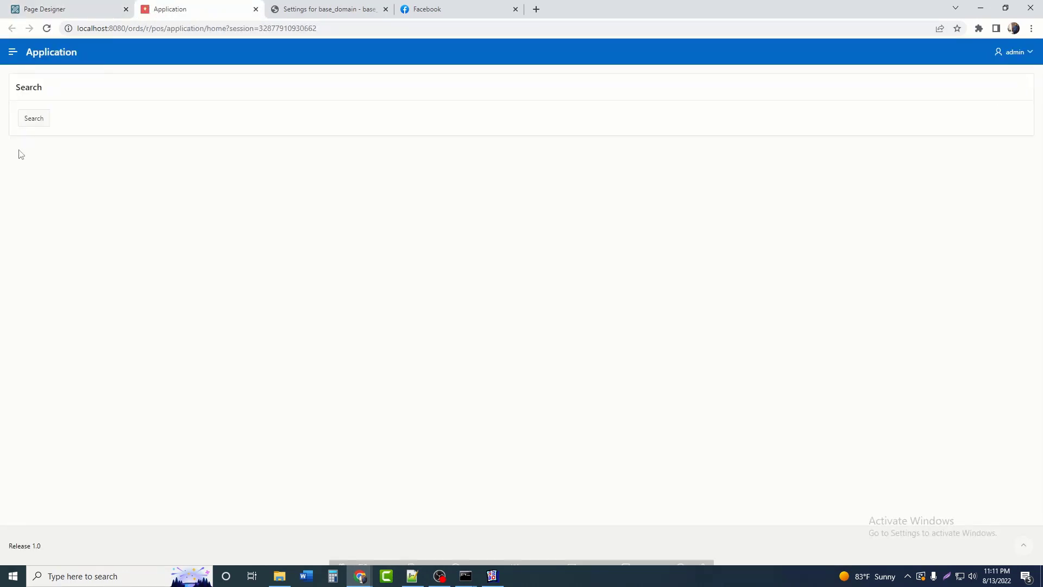
{"action": "left_click", "coordinate": [34, 118]}
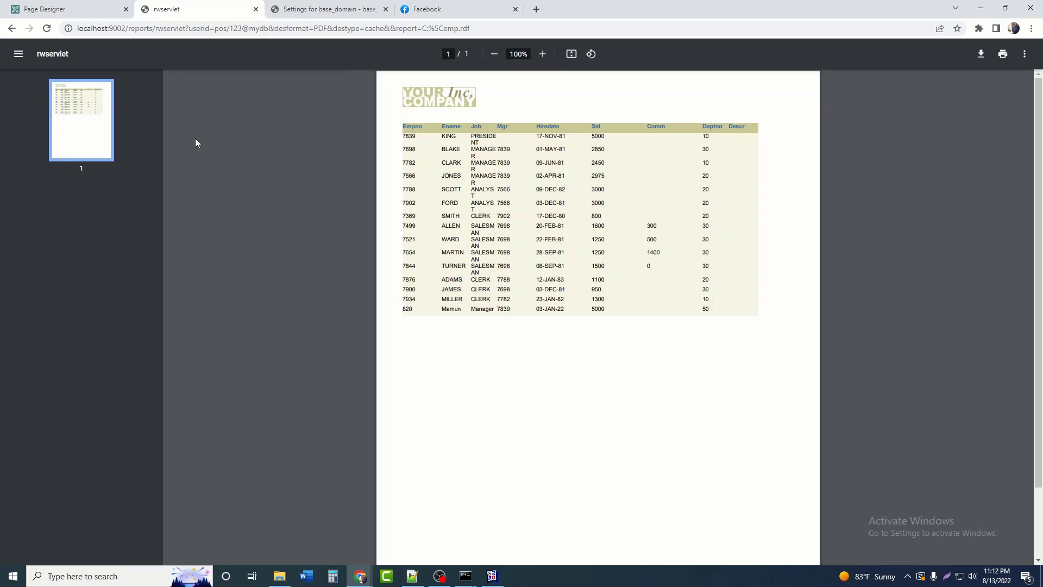
{"action": "key", "text": "alt+Left"}
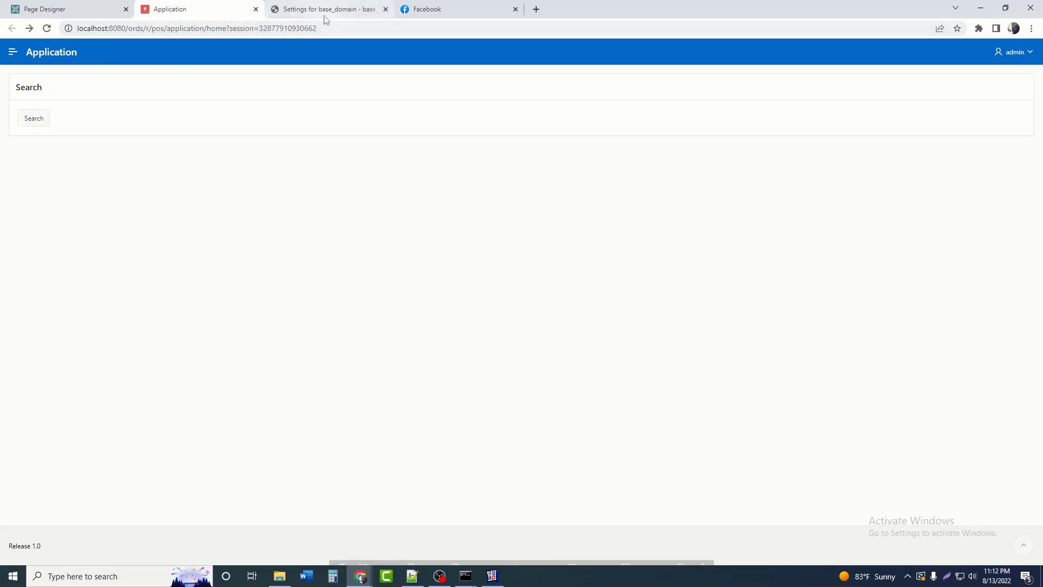
- Wrap the emp.rdf report URL in window.open('…') and paste it into the Link Builder URL field
{"action": "key", "text": "alt+Tab"}
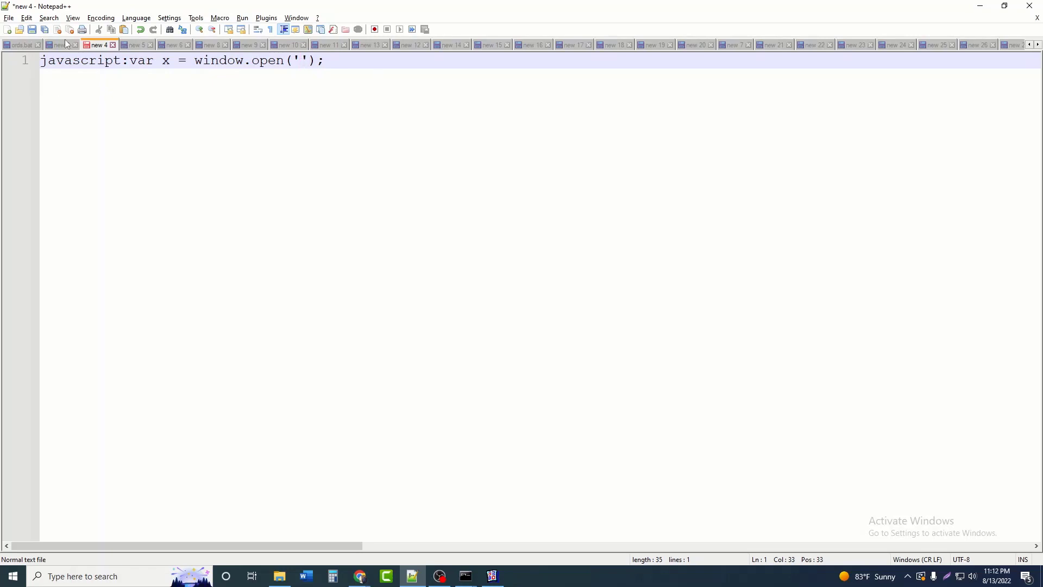
{"action": "key", "text": "ctrl+z"}
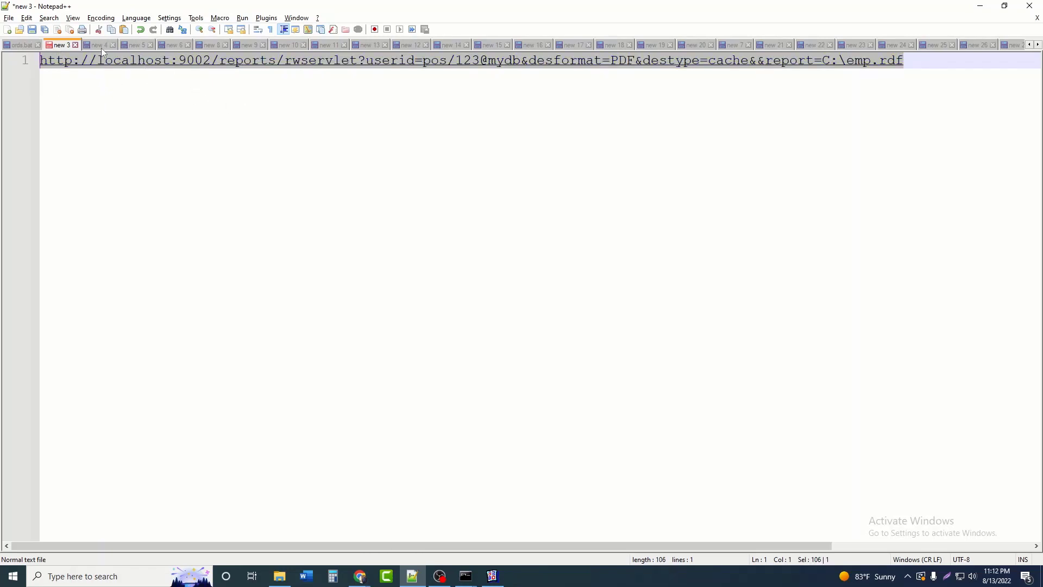
{"action": "key", "text": "ctrl+v"}
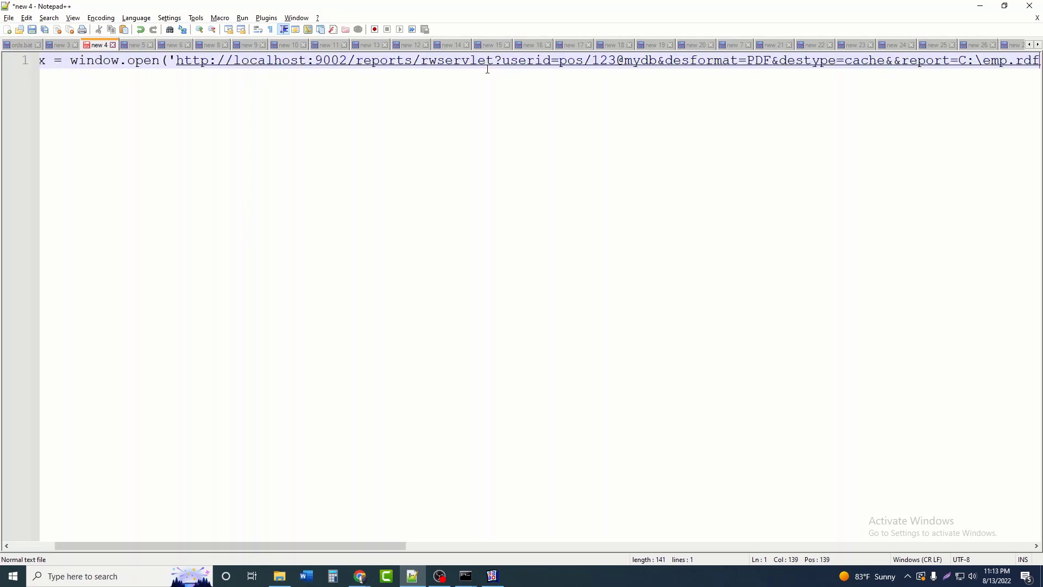
{"action": "key", "text": "ctrl+a"}
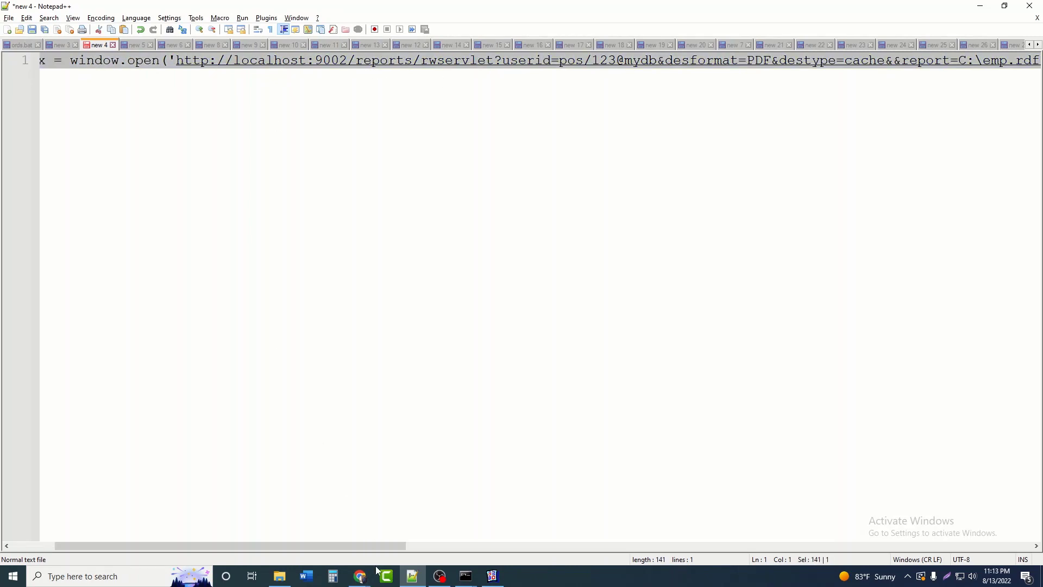
{"action": "left_click", "coordinate": [360, 576]}
{"action": "left_click", "coordinate": [518, 322]}
{"action": "key", "text": "ctrl+v"}
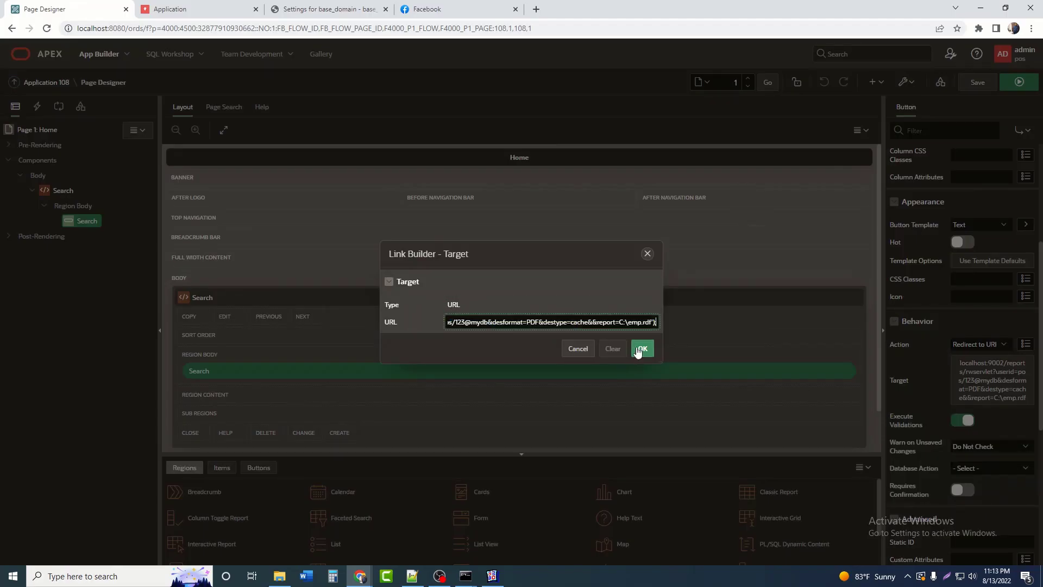
- Confirm the window.open target, save and run the page, and test the Search button
{"action": "left_click", "coordinate": [642, 349]}
{"action": "left_click", "coordinate": [1018, 85]}
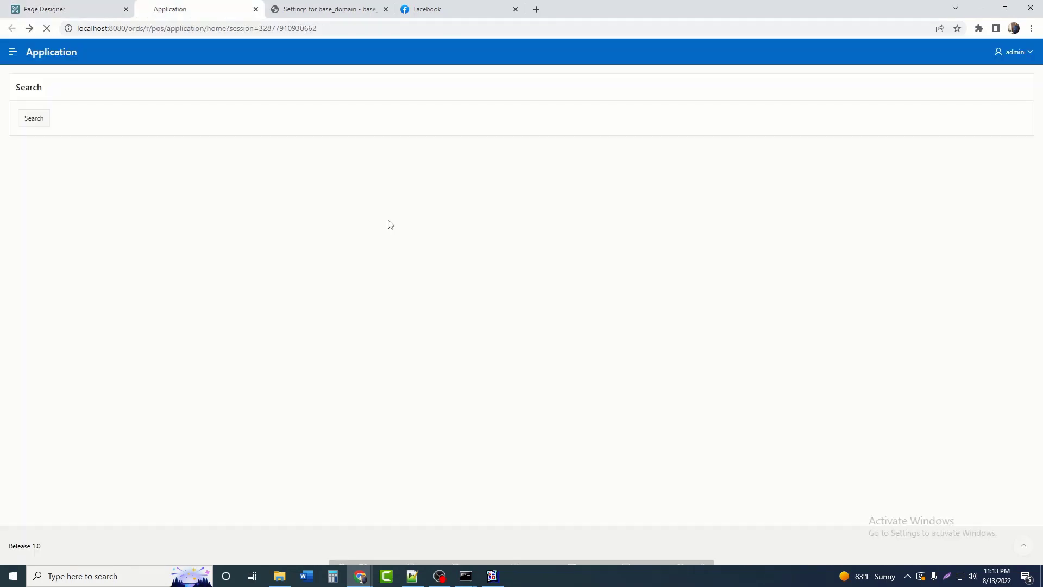
{"action": "left_click", "coordinate": [34, 120]}
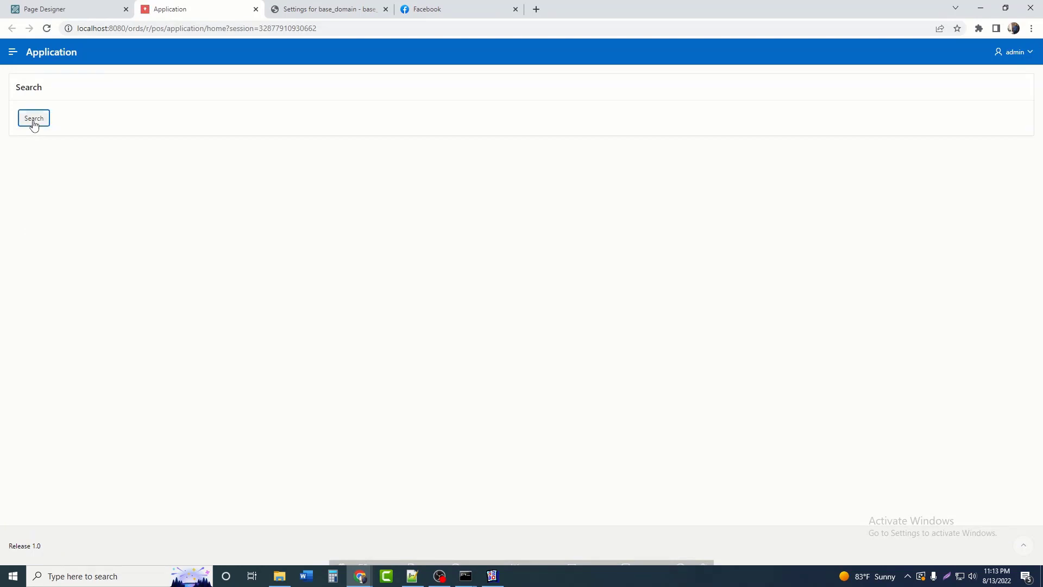